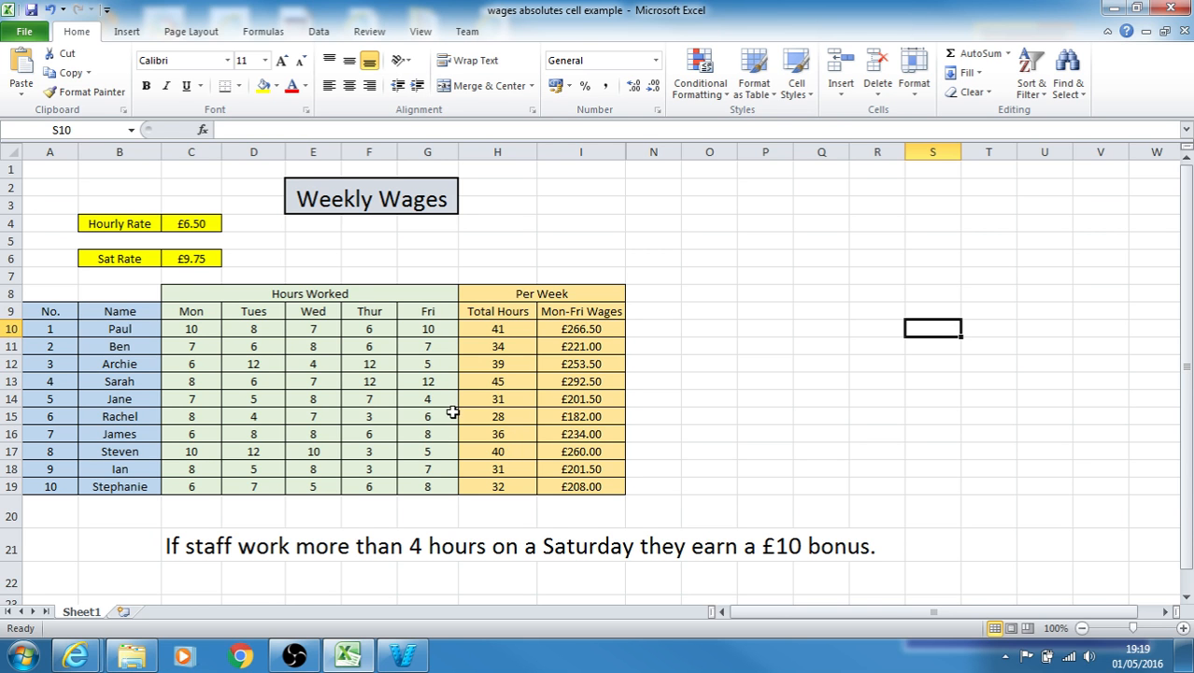
pyautogui.moveTo(42, 169); pyautogui.dragTo(905, 554)
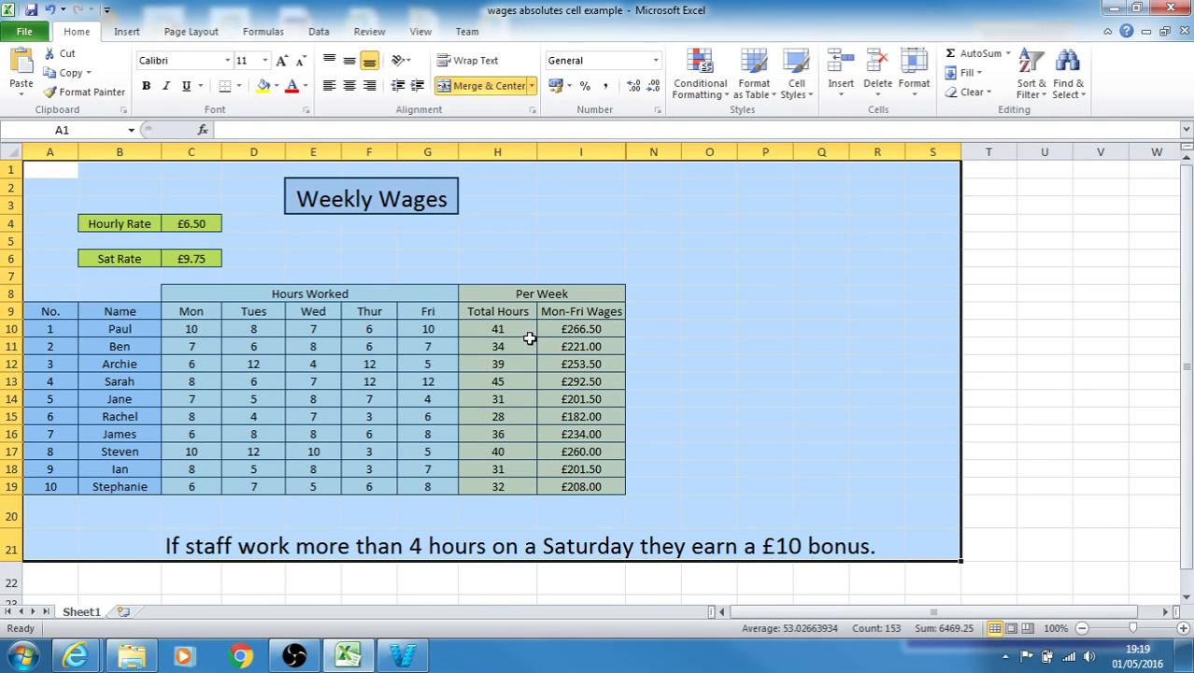
pyautogui.click(573, 153)
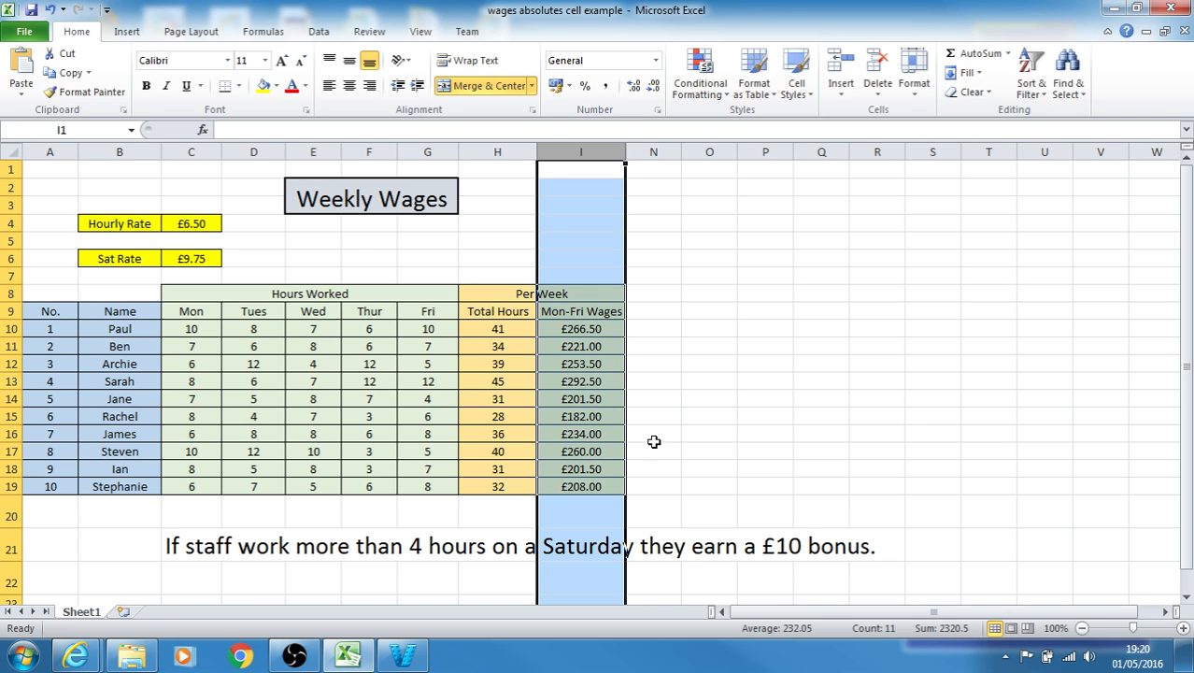
pyautogui.click(706, 366)
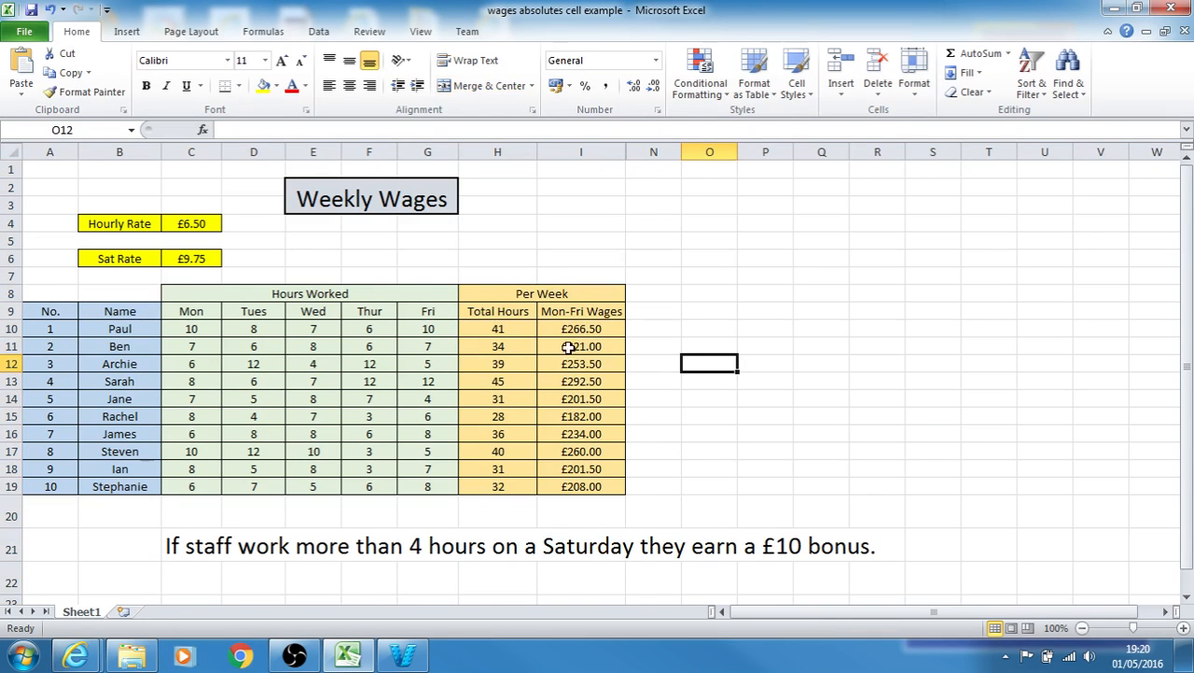
# Clear the Mon-Fri Wages formulas in I11:I19, keeping only the first employee's wage formula
pyautogui.moveTo(581, 345); pyautogui.dragTo(587, 487)
pyautogui.press('Delete')
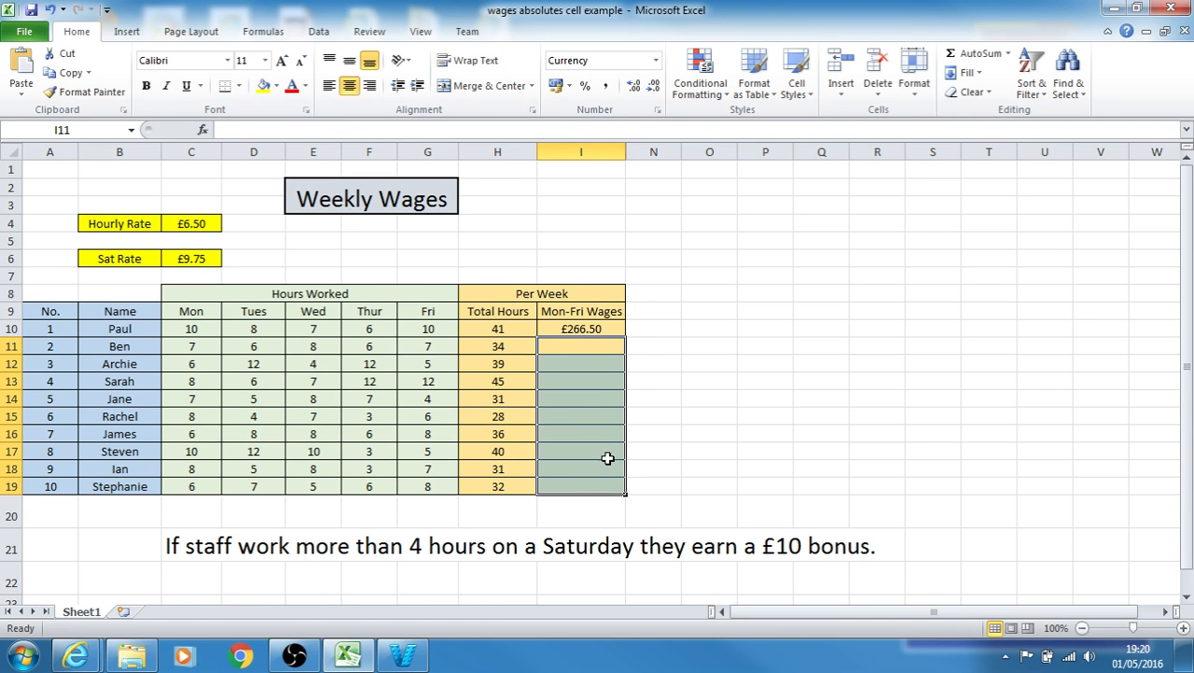
# Examine the wage formula in I10 to see how it references the hourly rate with an absolute cell reference
pyautogui.click(612, 333)
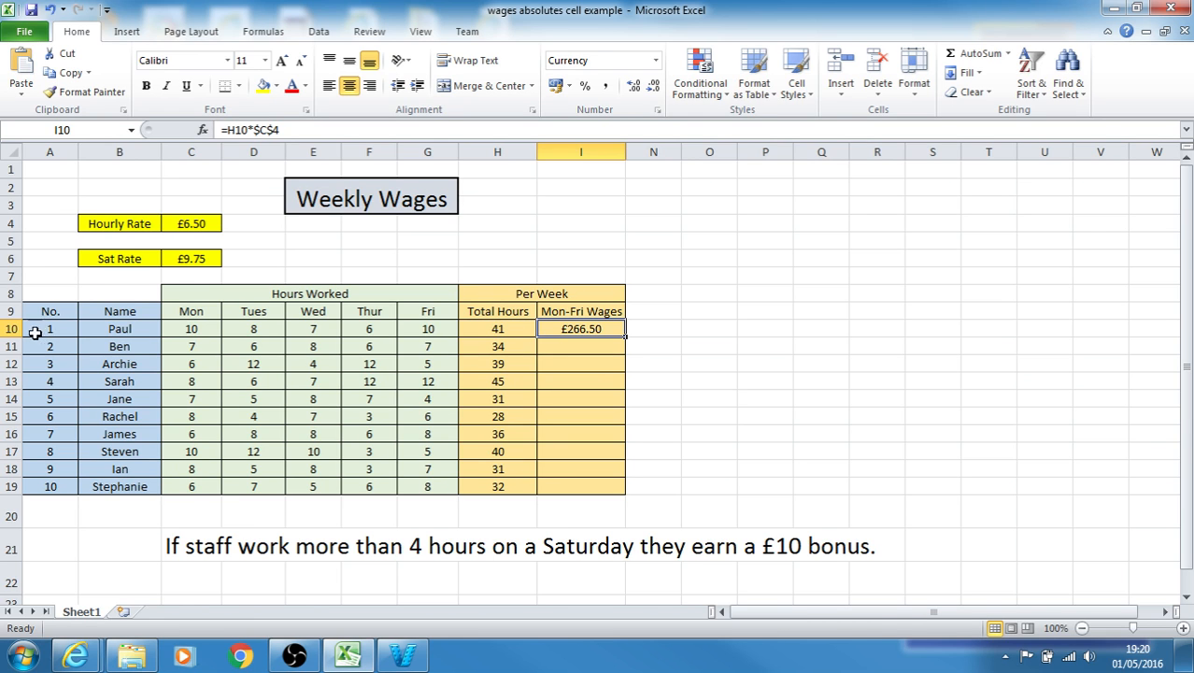
pyautogui.click(4, 328)
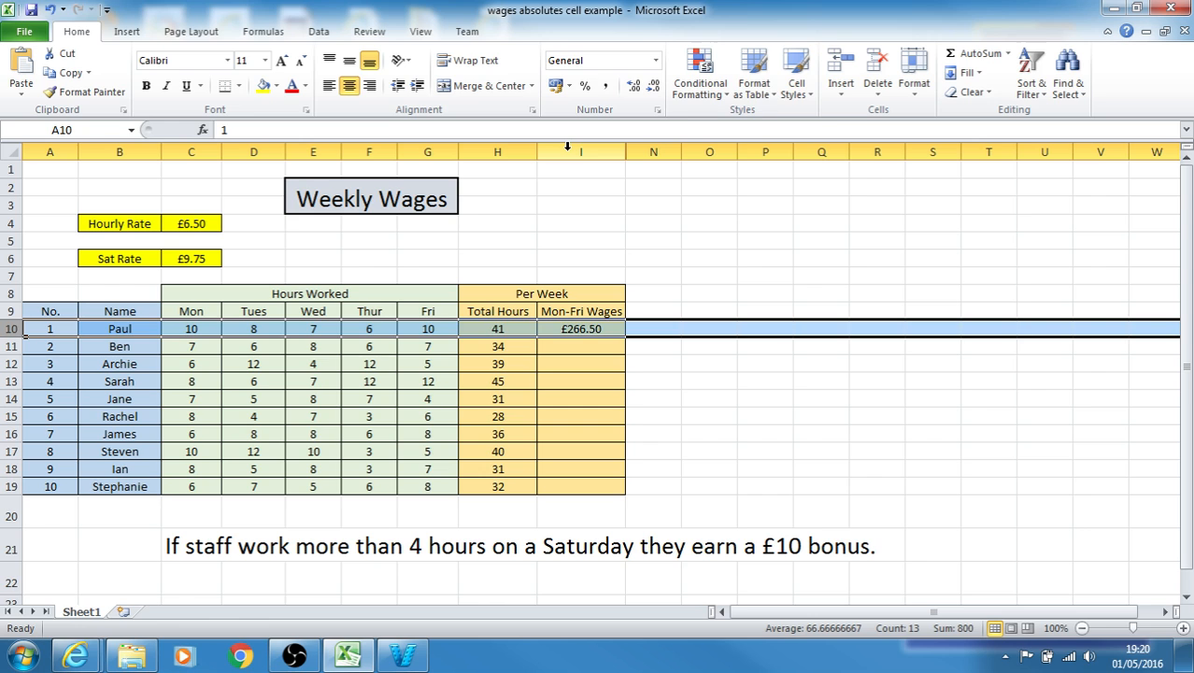
pyautogui.click(593, 329)
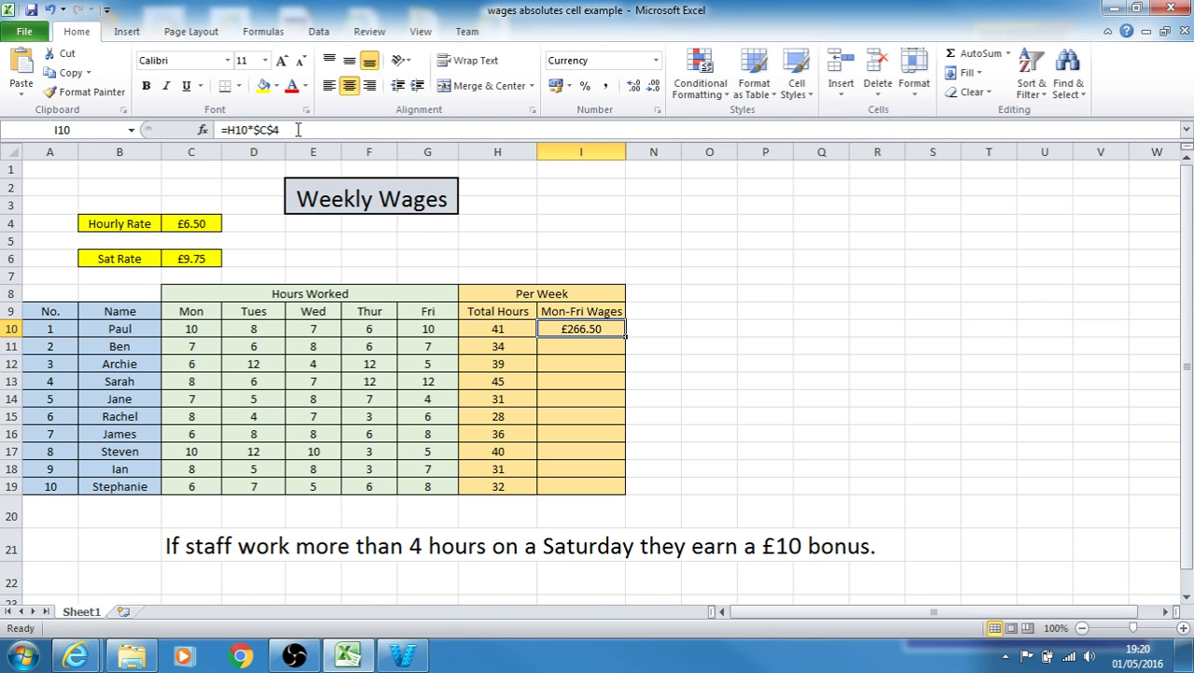
pyautogui.moveTo(314, 129); pyautogui.dragTo(220, 129)
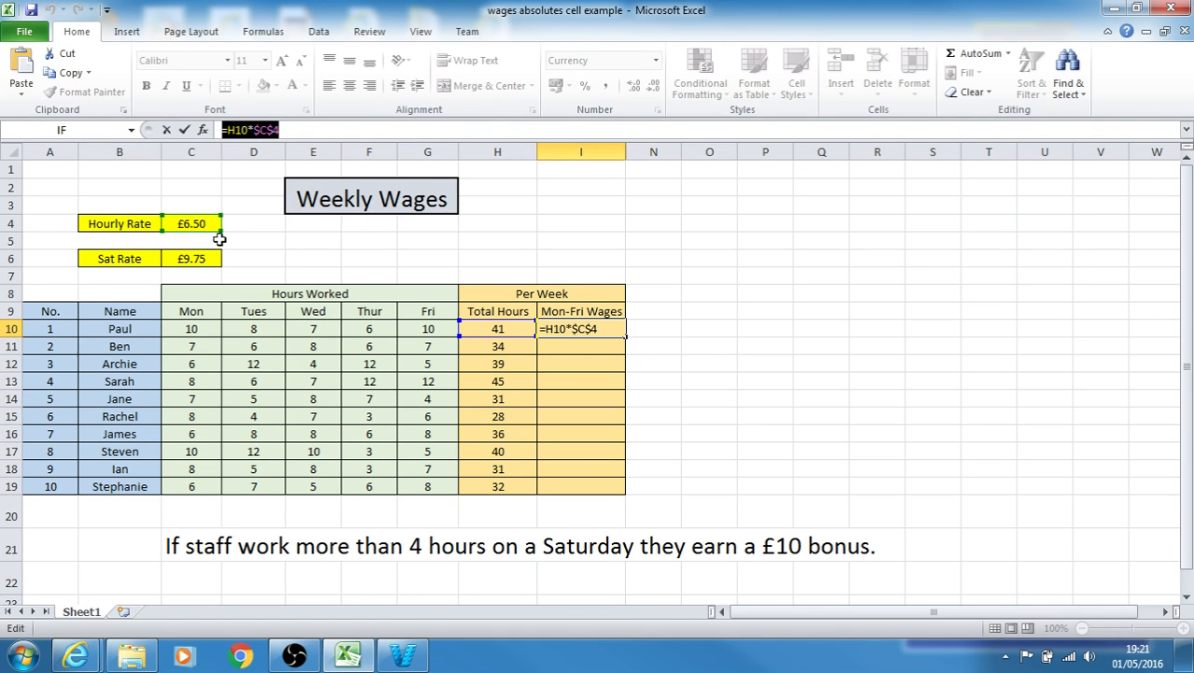
pyautogui.click(266, 129)
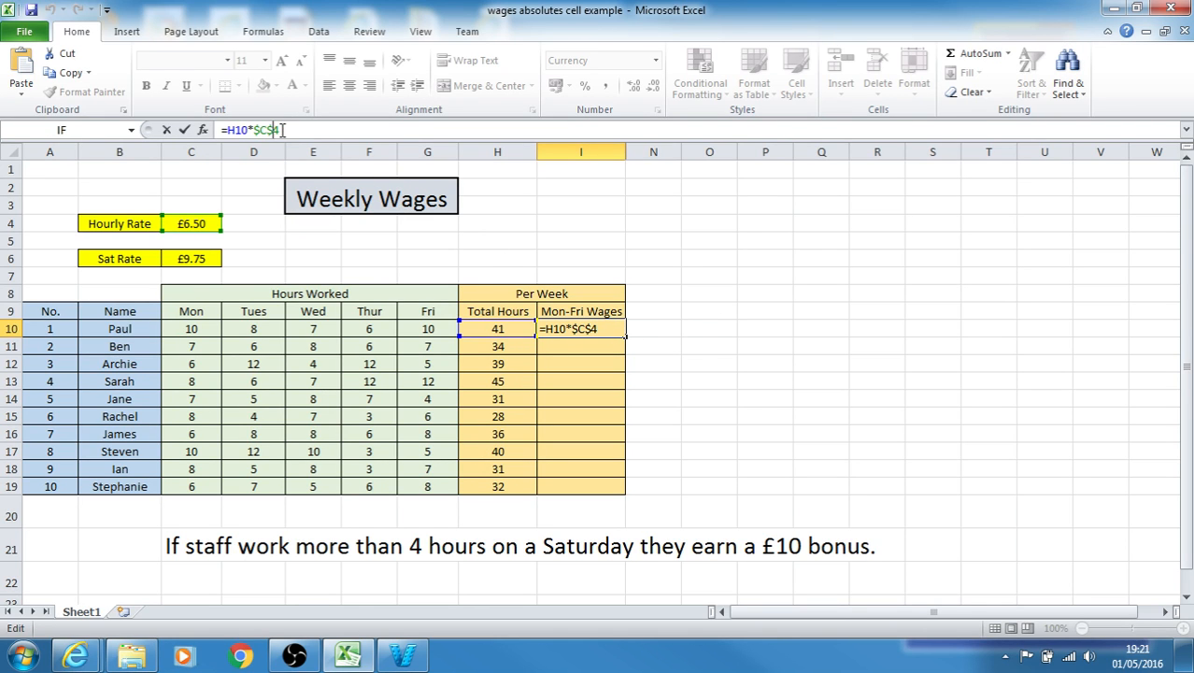
pyautogui.press('Return')
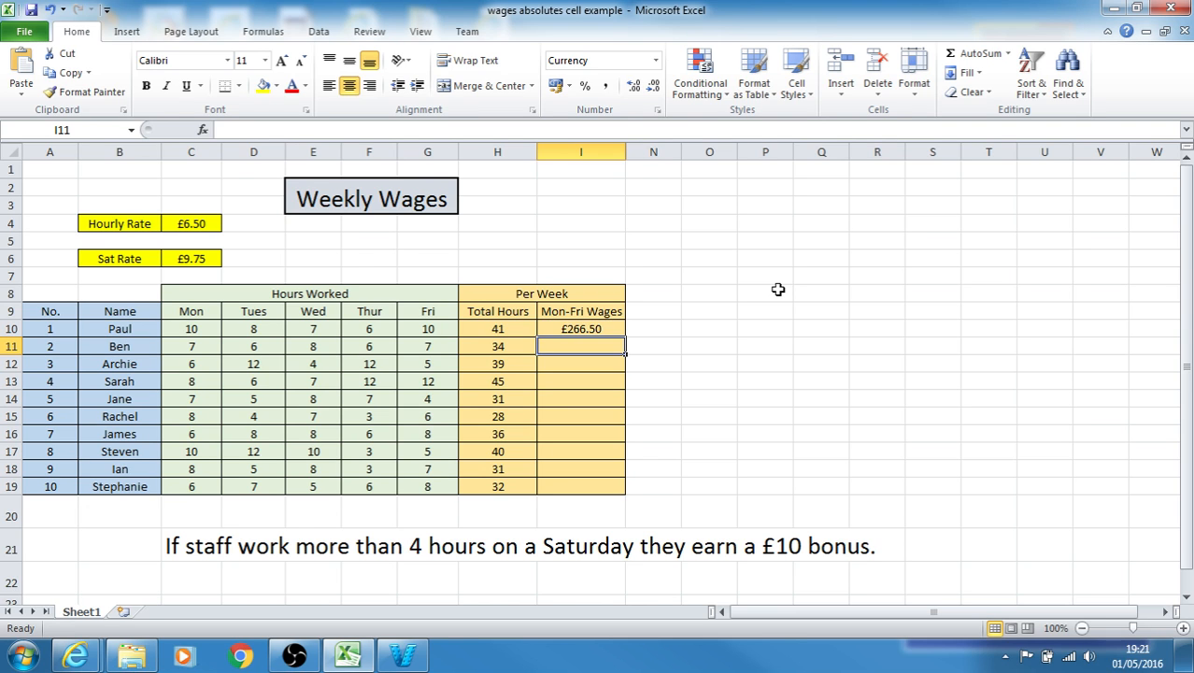
# Try a relative-reference wage formula by entering =C4*H11 in I11 and filling it down to I19
pyautogui.write('=')
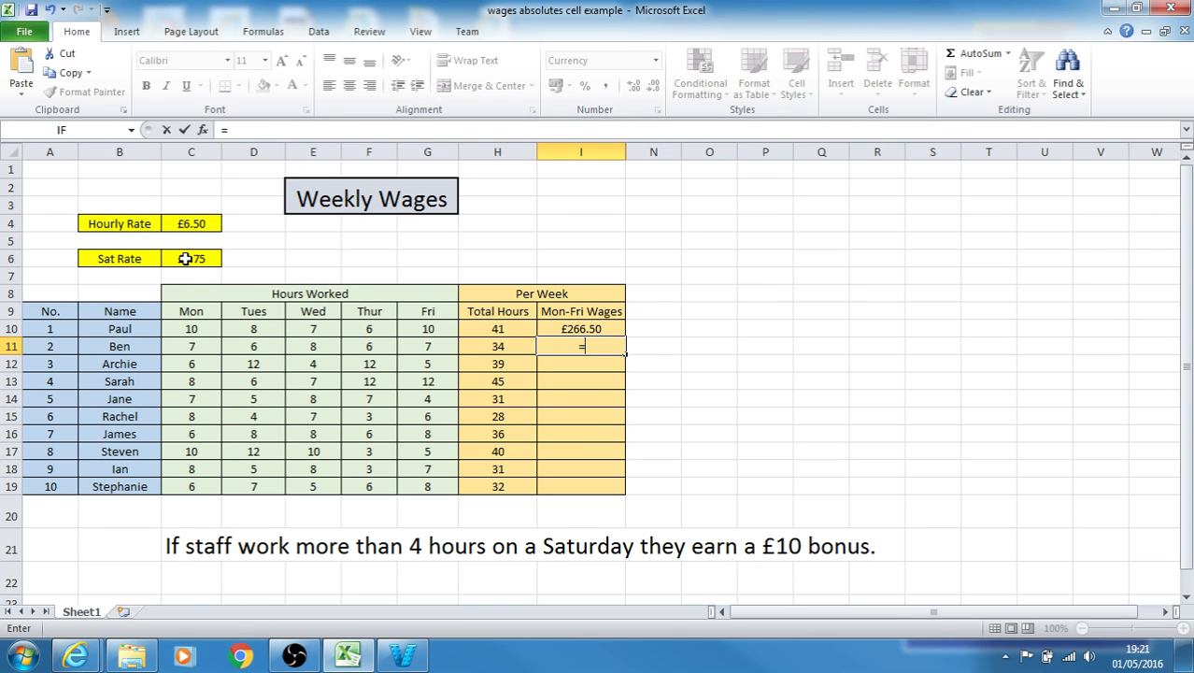
pyautogui.click(184, 225)
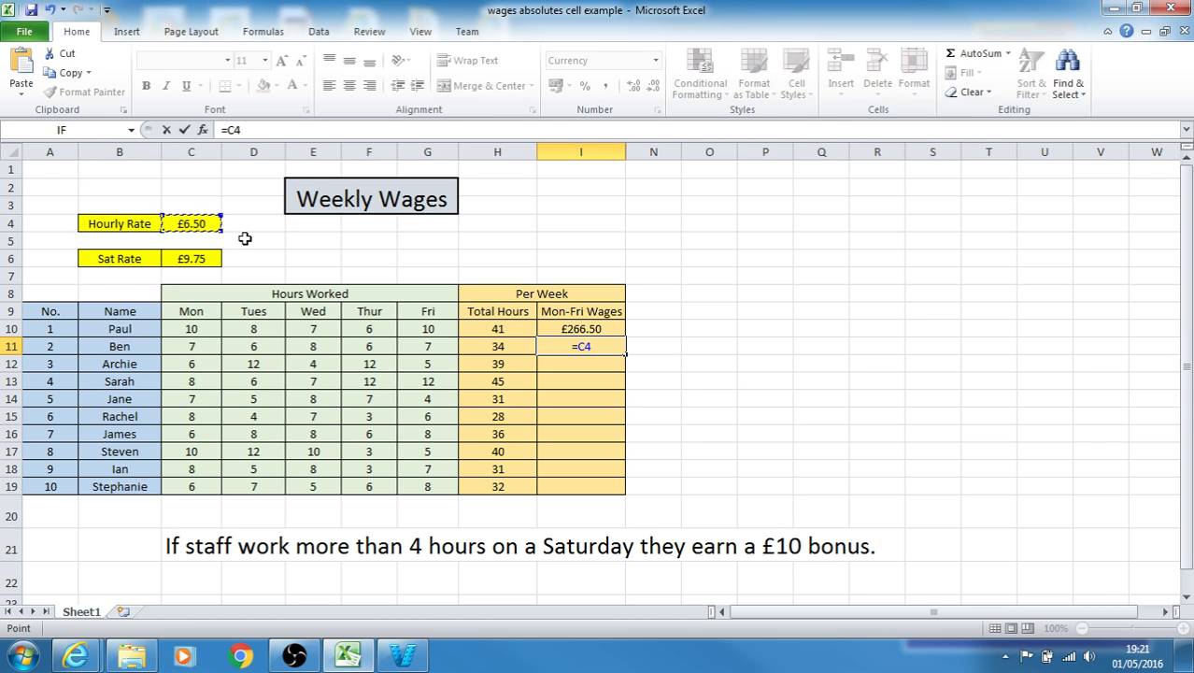
pyautogui.write('*')
pyautogui.click(497, 347)
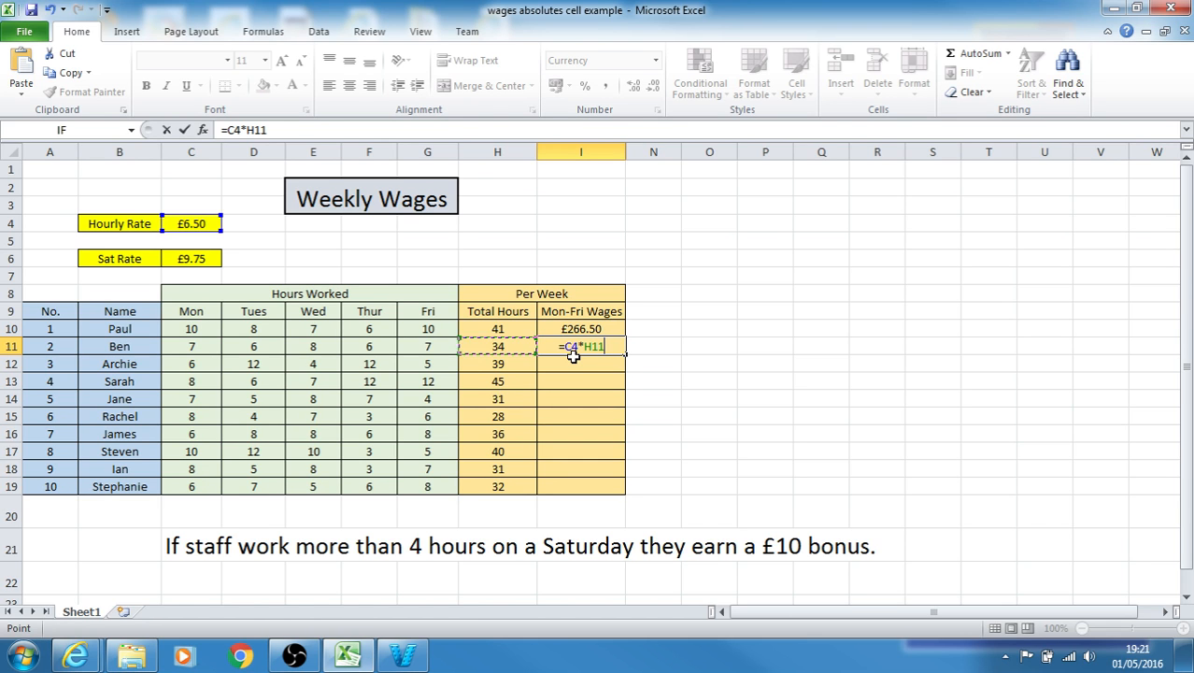
pyautogui.press('Return')
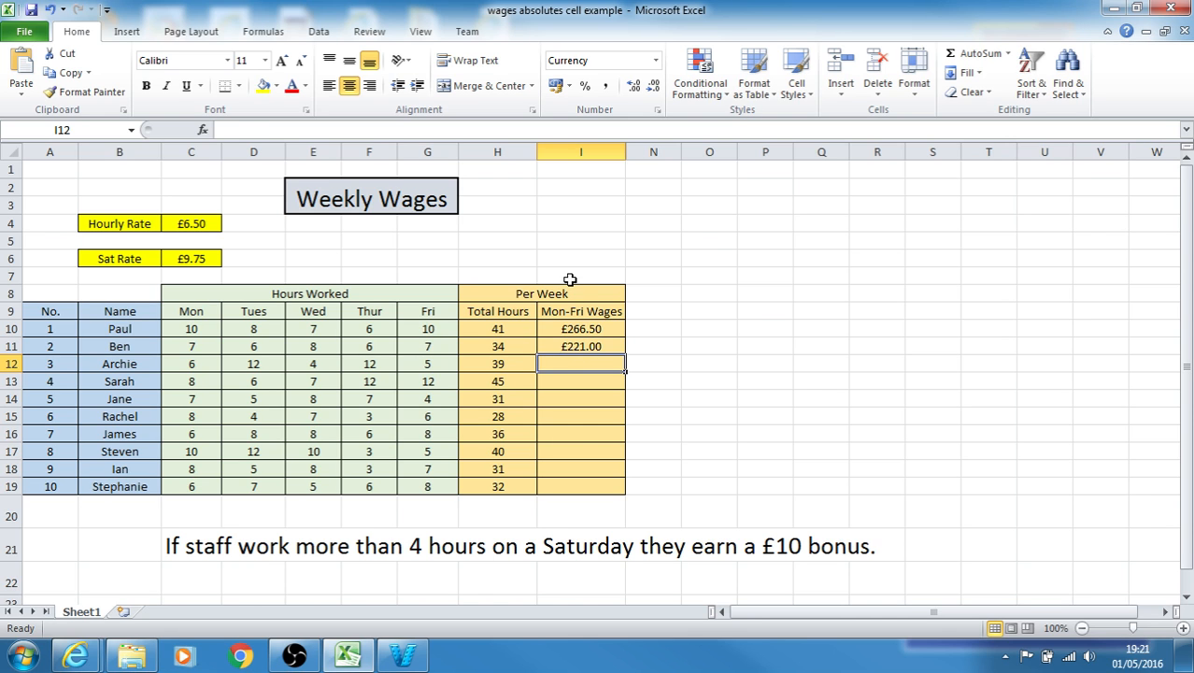
pyautogui.click(612, 345)
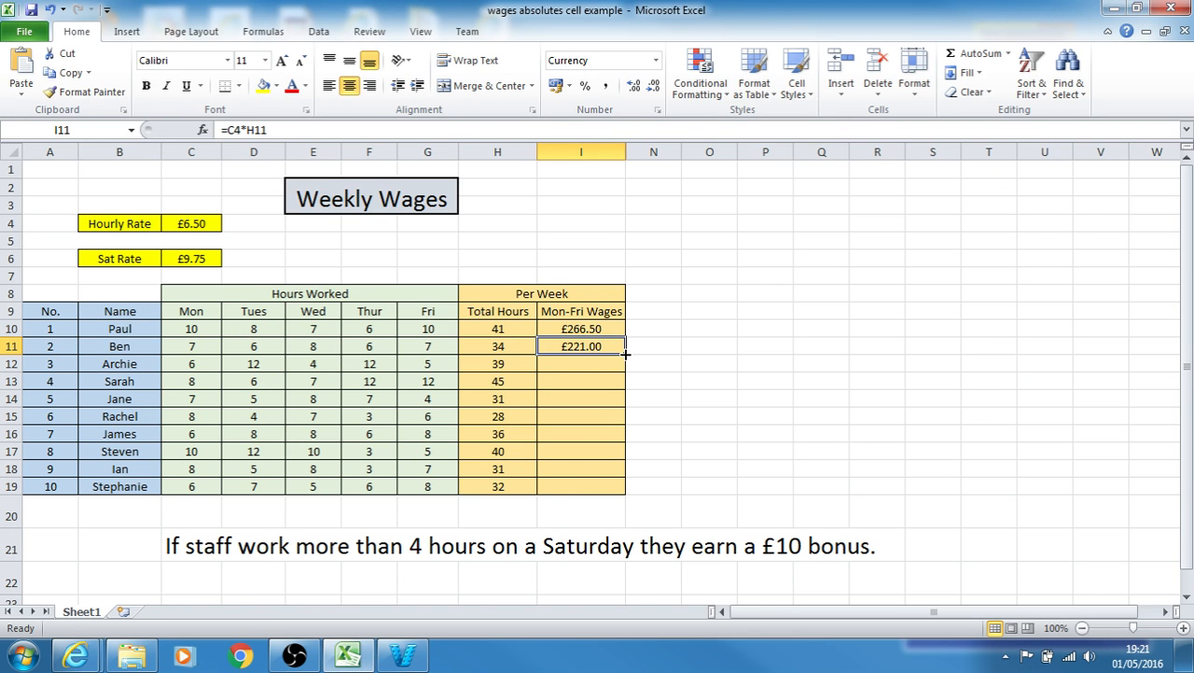
pyautogui.moveTo(625, 354); pyautogui.dragTo(620, 493)
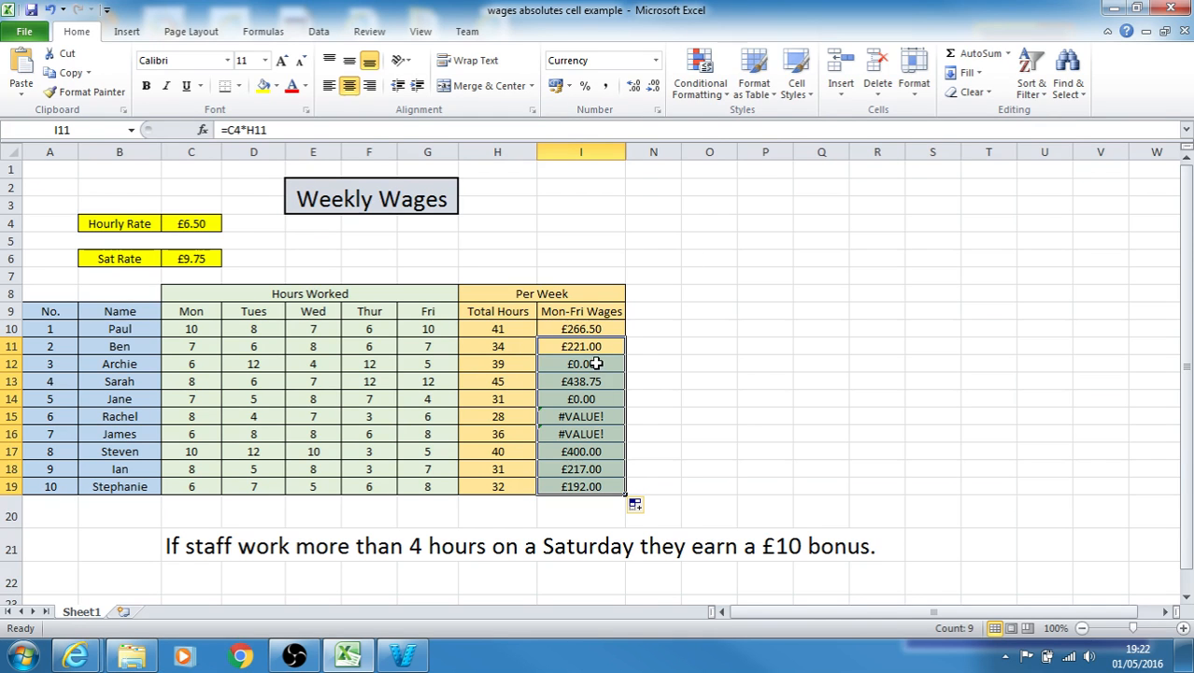
# Inspect the filled-down formulas in I15 and I16 to see which cells they reference instead of the hourly rate
pyautogui.moveTo(596, 363); pyautogui.dragTo(600, 481)
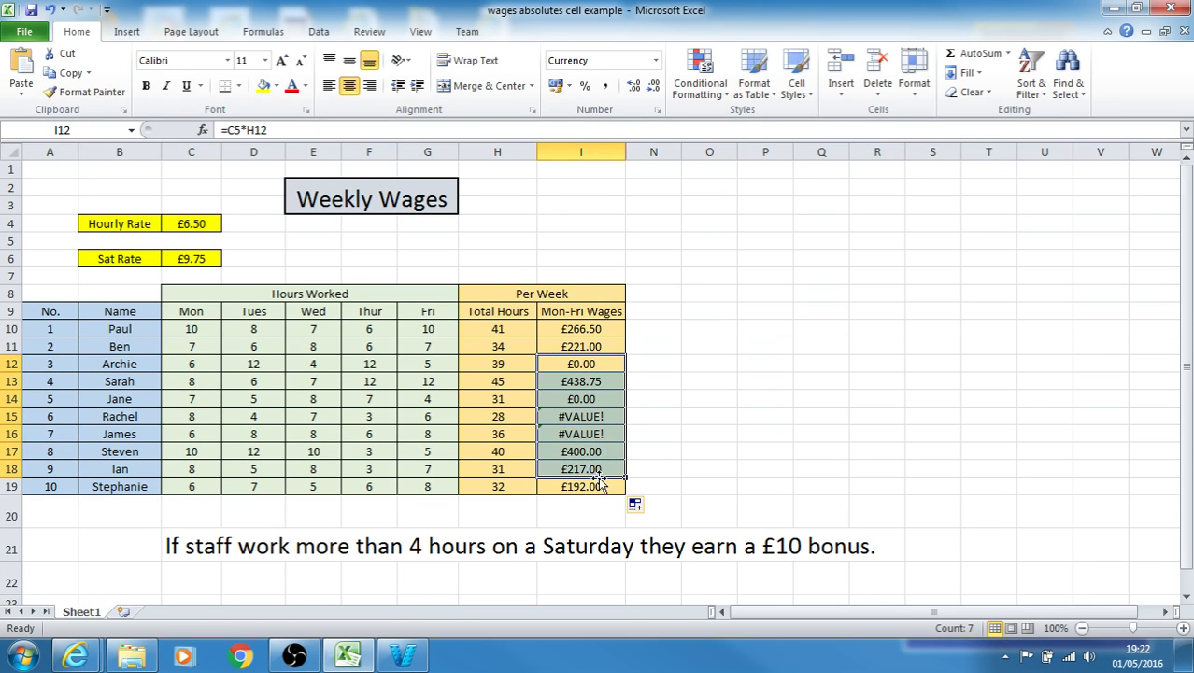
pyautogui.click(600, 484)
pyautogui.click(598, 437)
pyautogui.click(600, 417)
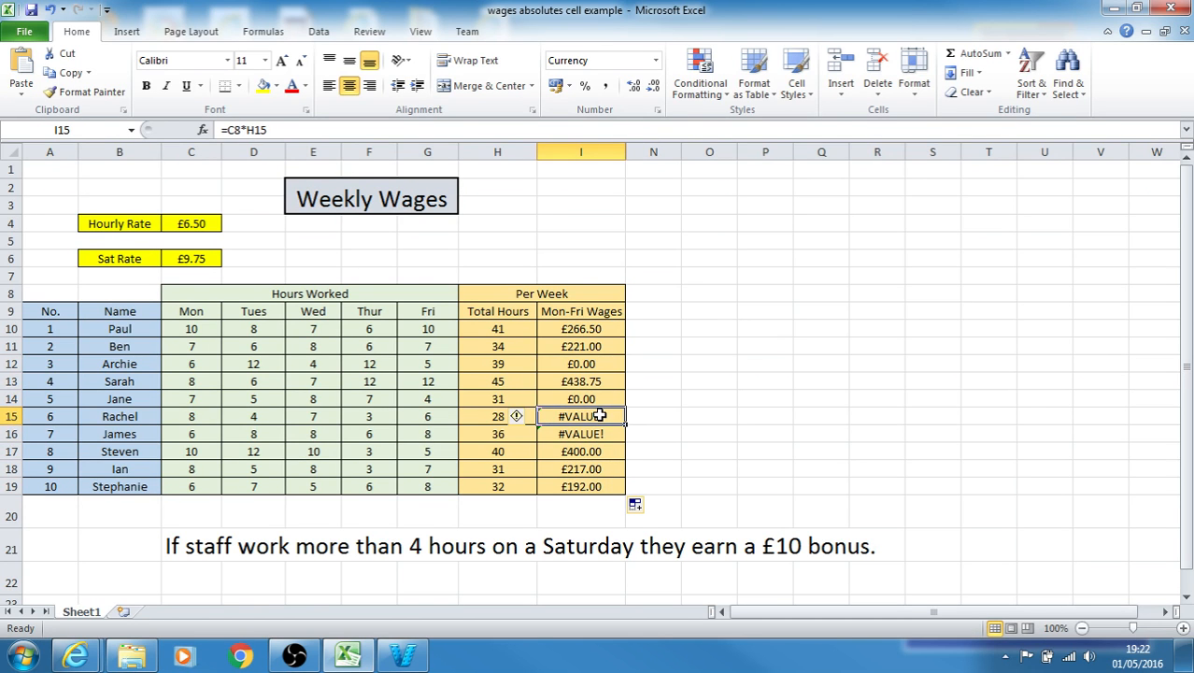
pyautogui.doubleClick(599, 415)
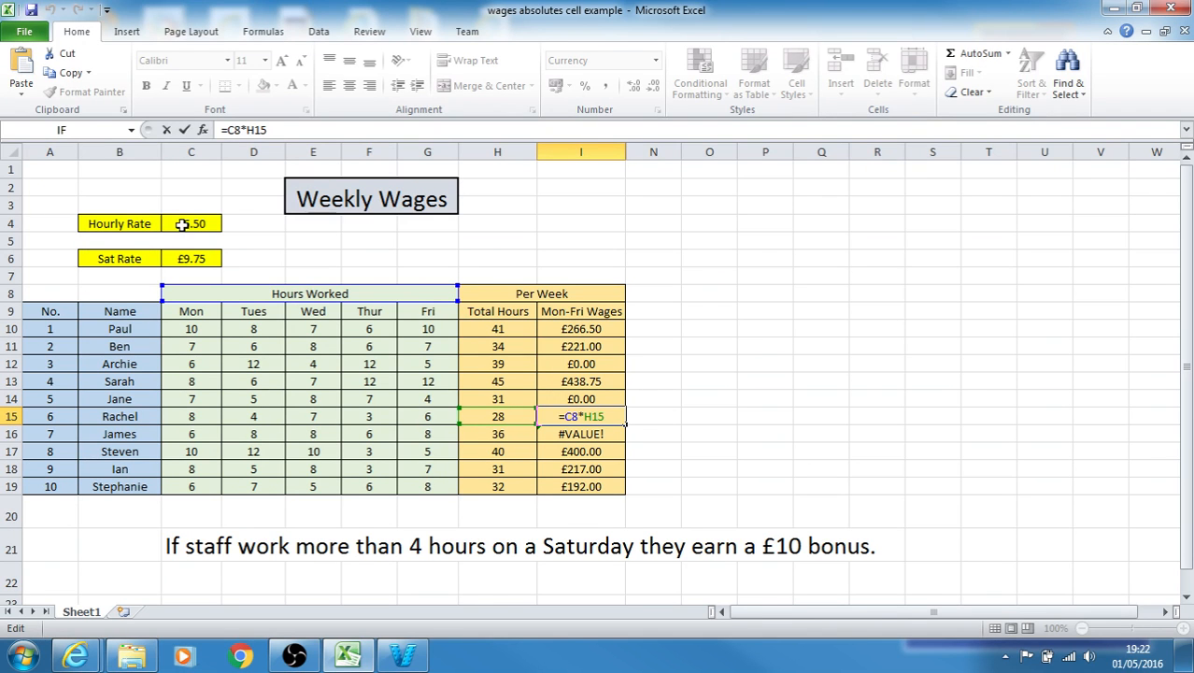
pyautogui.click(563, 434)
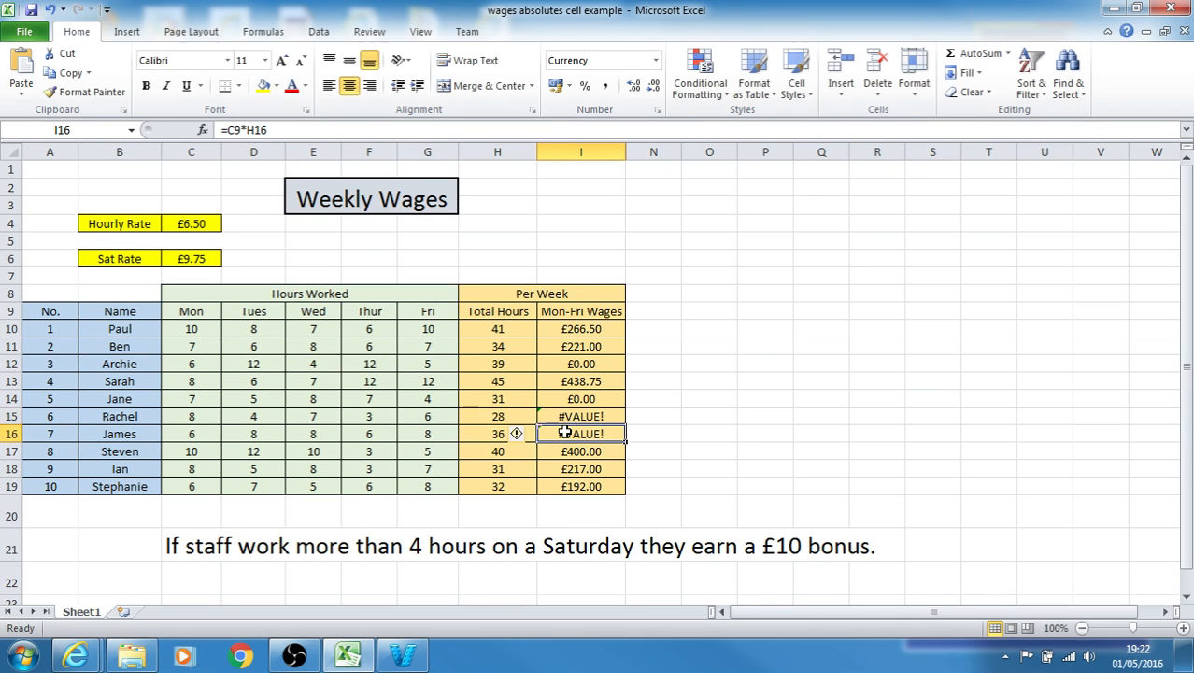
pyautogui.doubleClick(565, 436)
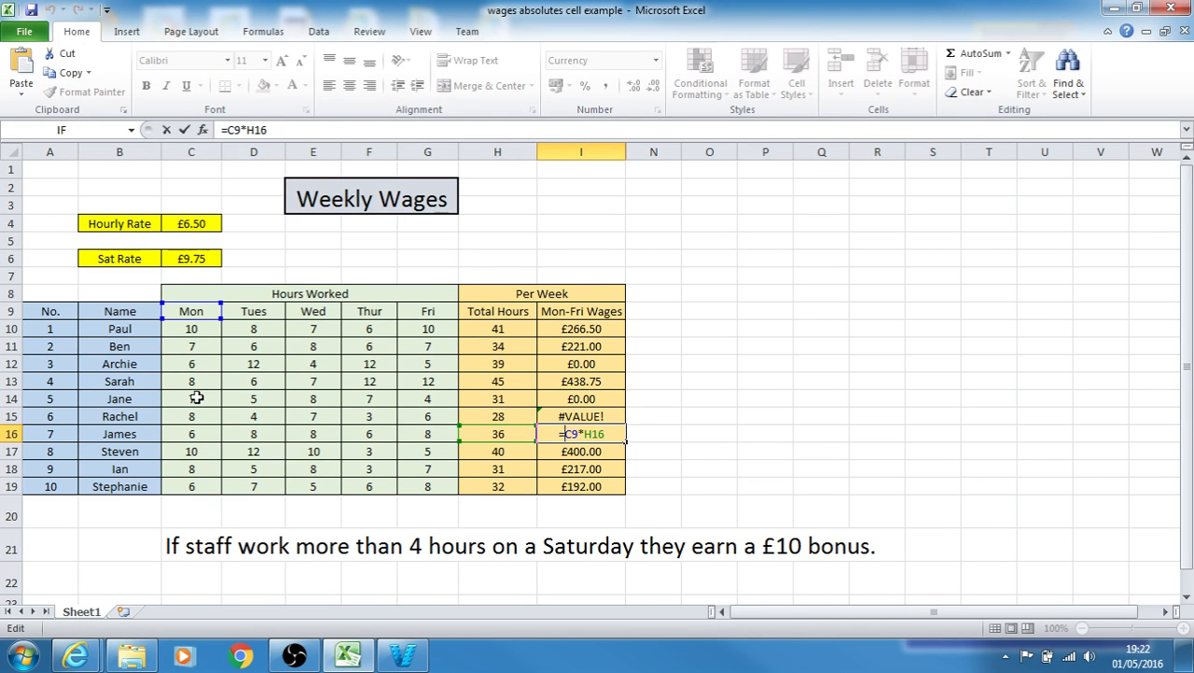
pyautogui.click(718, 362)
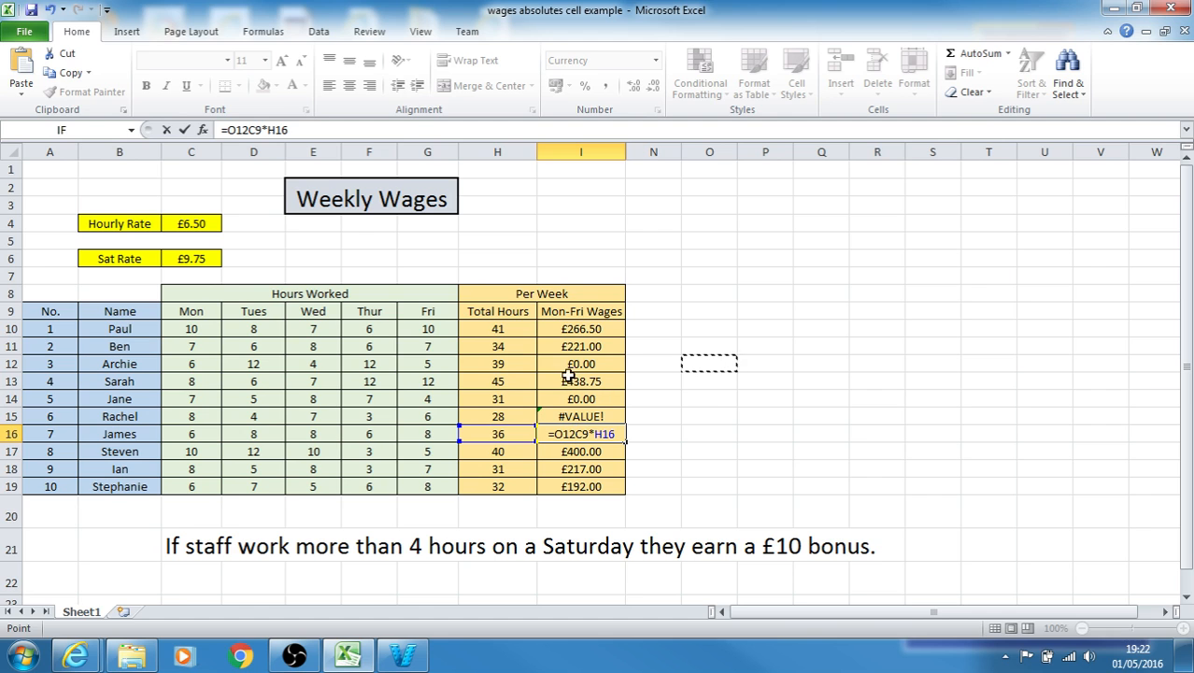
pyautogui.click(49, 9)
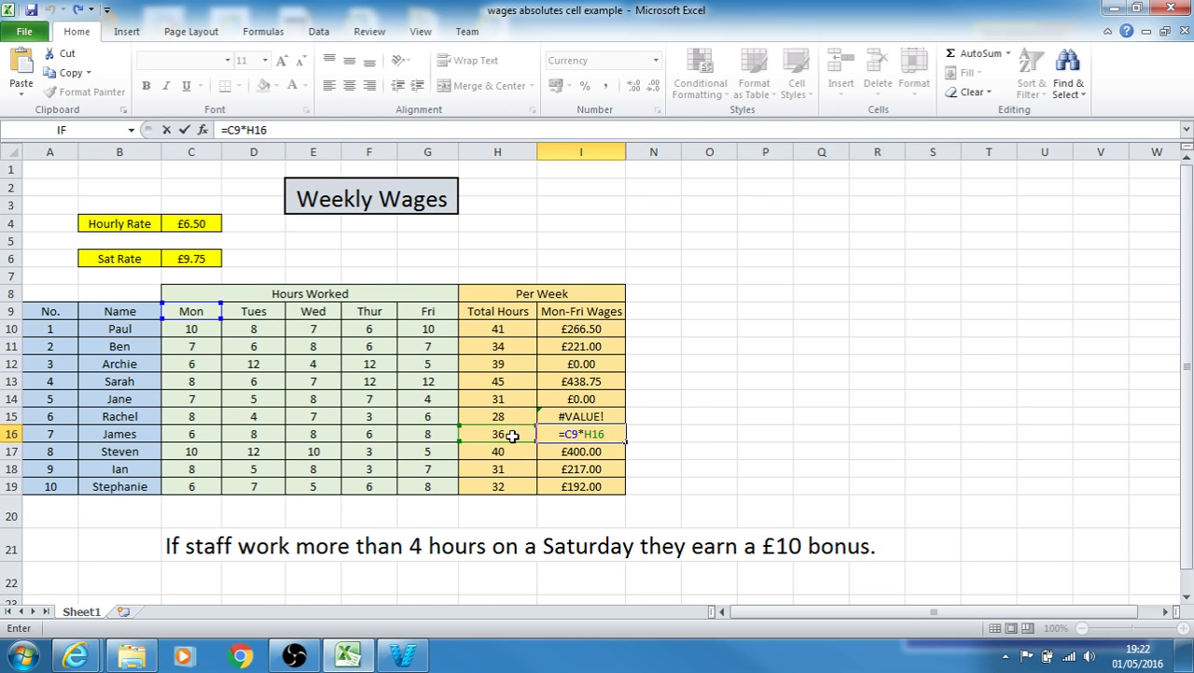
pyautogui.press('Return')
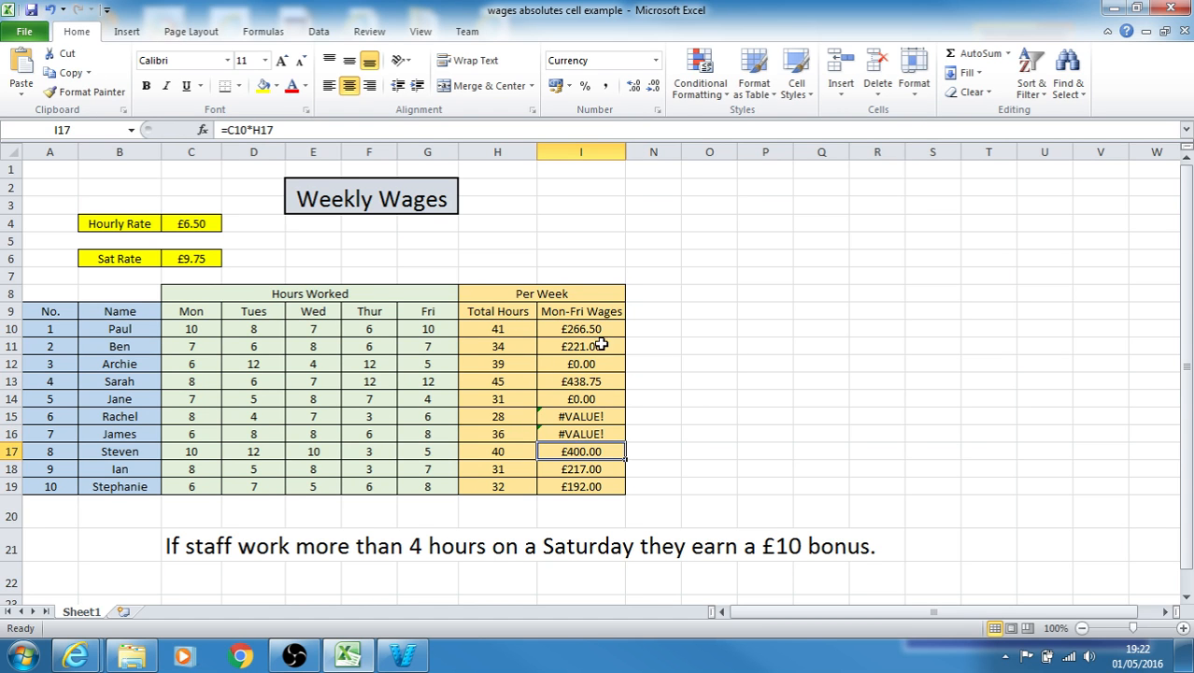
# Clear the relative-reference wage formulas from I11:I19
pyautogui.moveTo(598, 344); pyautogui.dragTo(608, 487)
pyautogui.press('Delete')
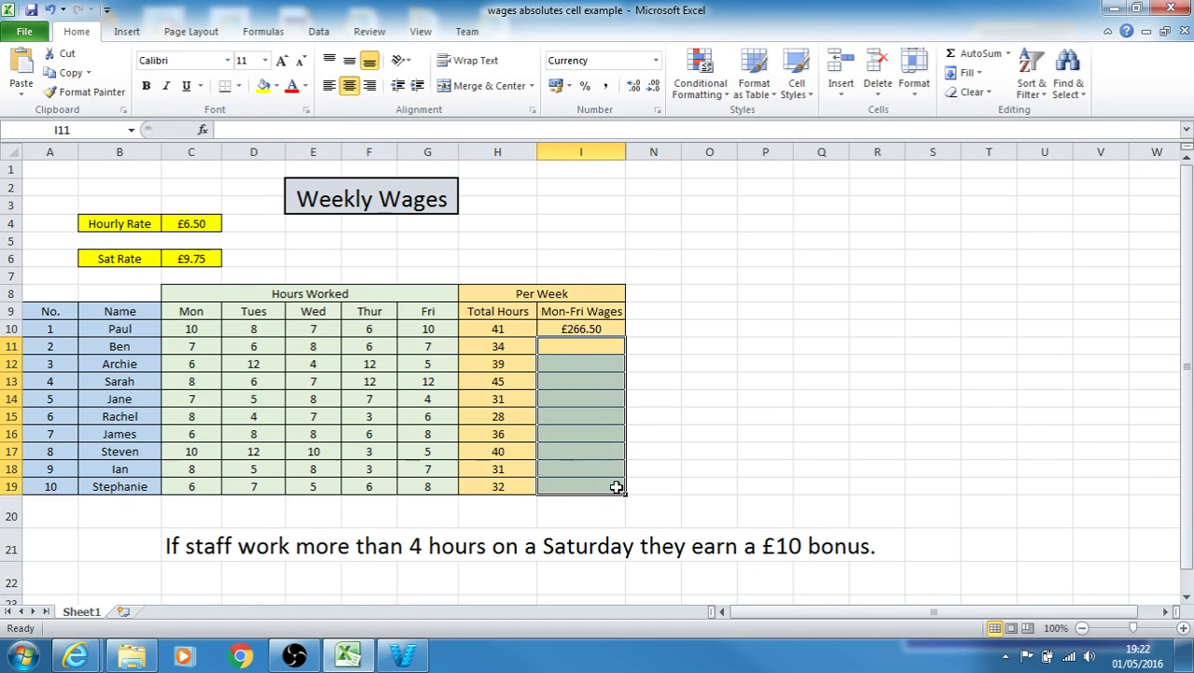
# Enter =H11*$C$4 in I11 and fill it down to I19 to calculate the remaining Mon-Fri wages
pyautogui.click(600, 346)
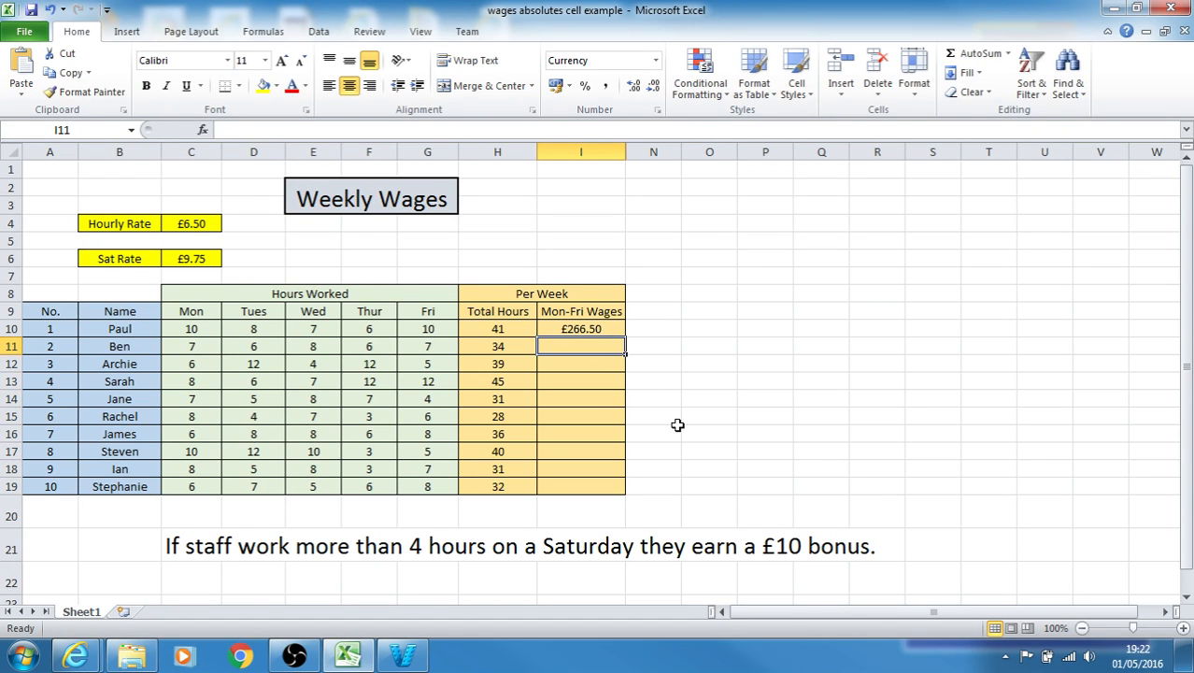
pyautogui.write('=')
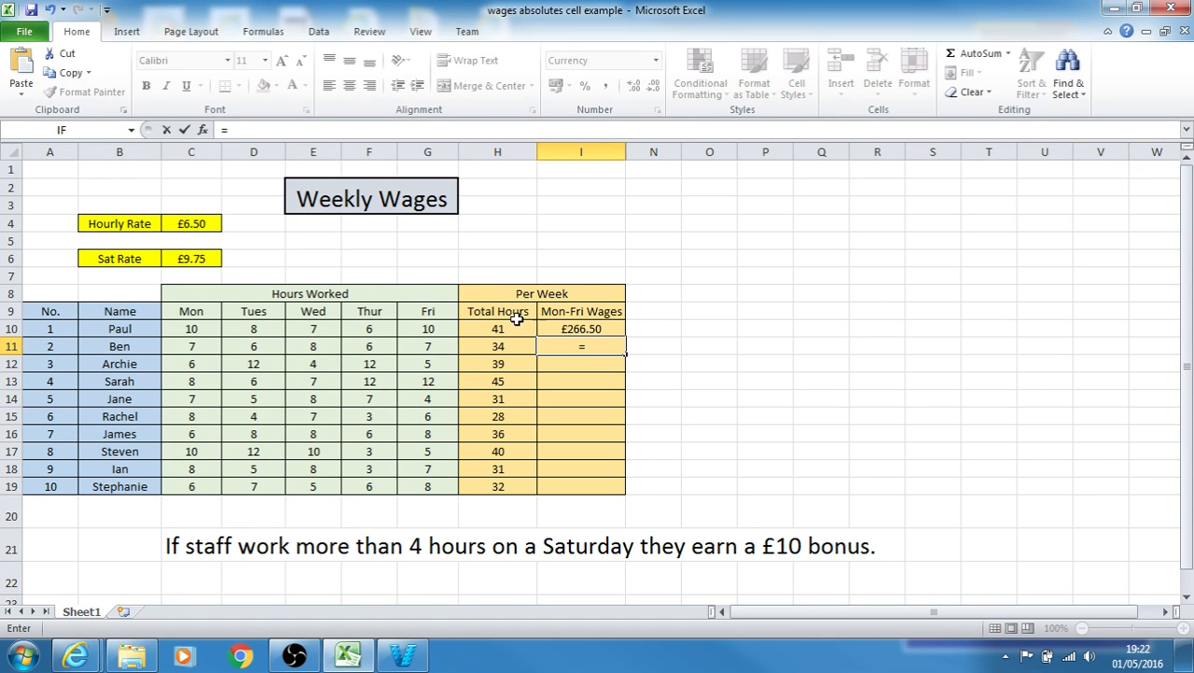
pyautogui.click(500, 348)
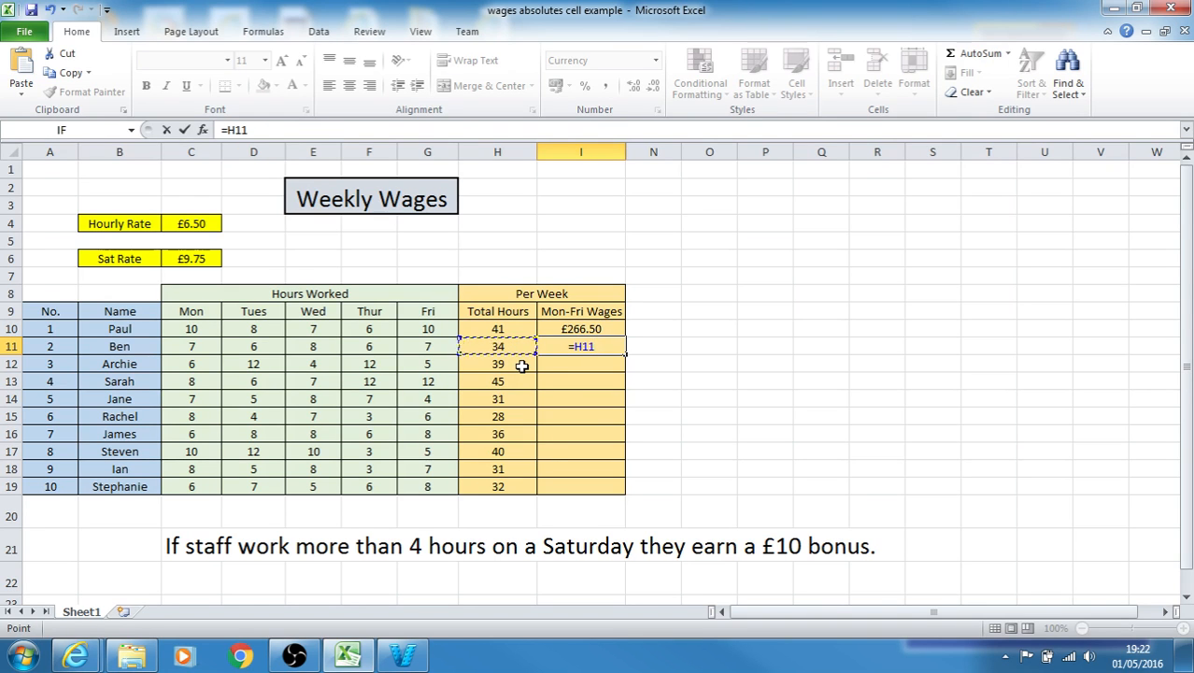
pyautogui.write('*')
pyautogui.write('$')
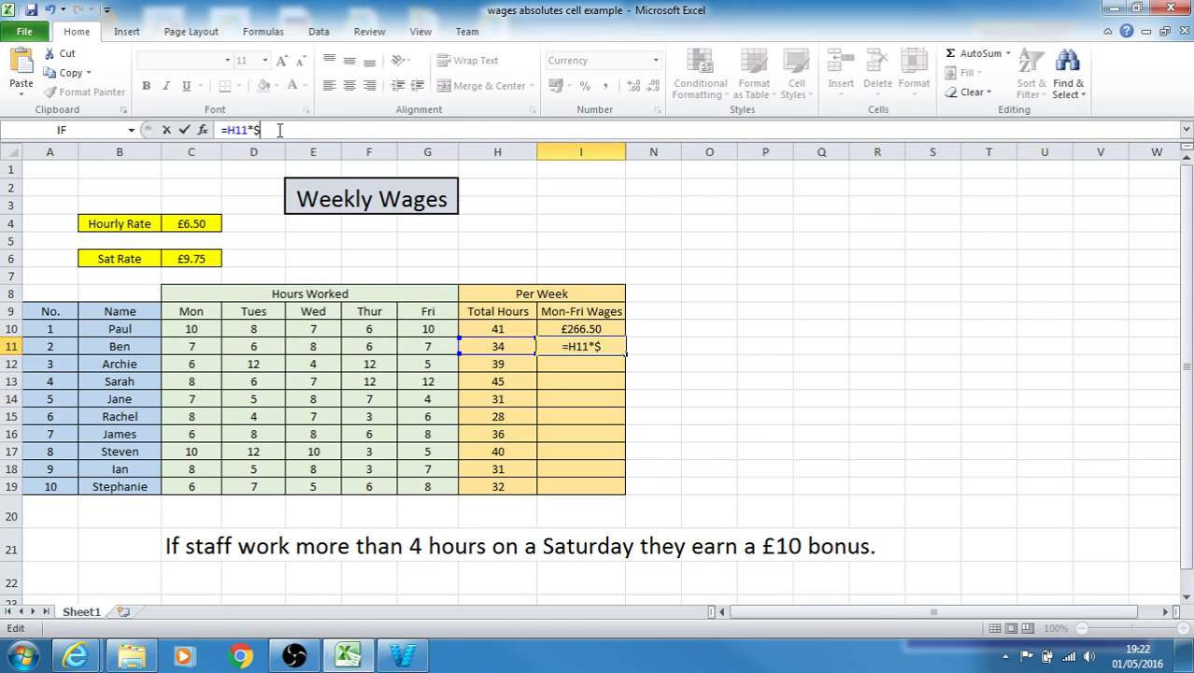
pyautogui.write('C$4')
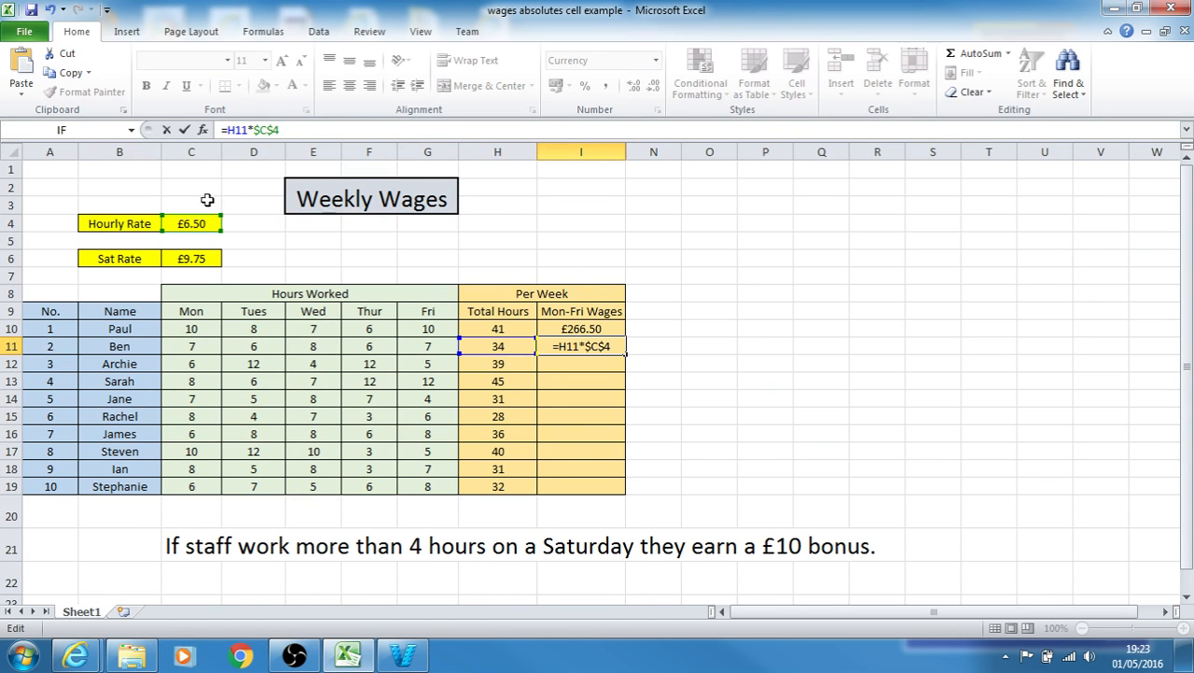
pyautogui.press('Return')
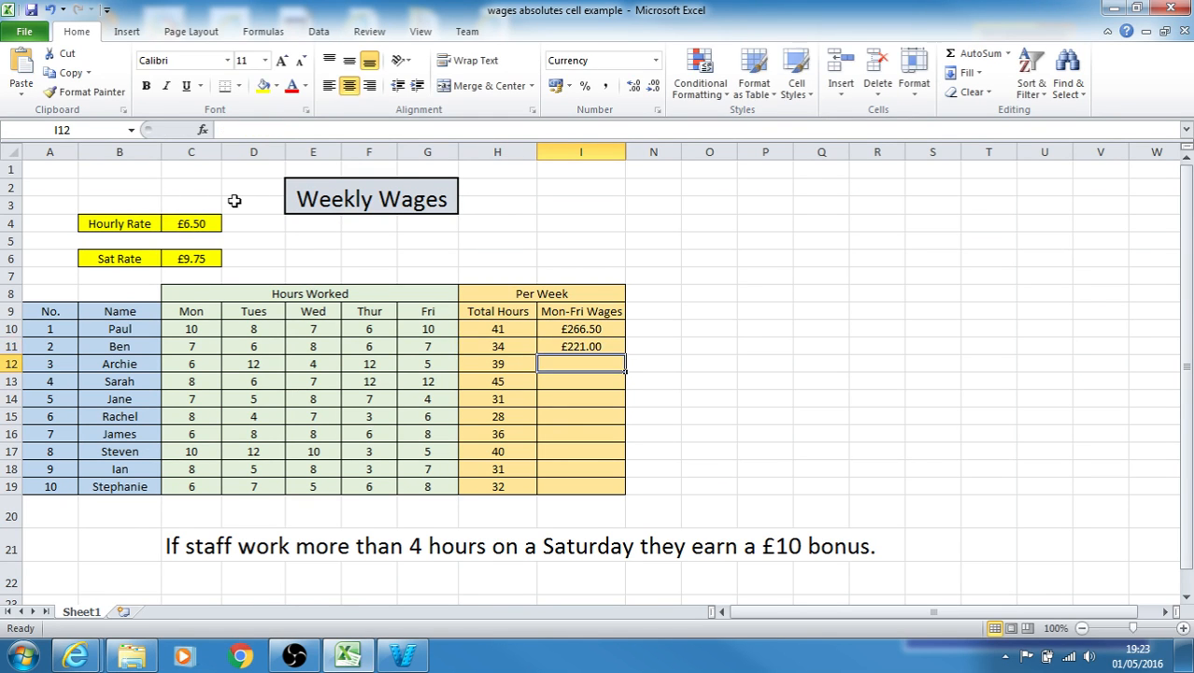
pyautogui.click(572, 346)
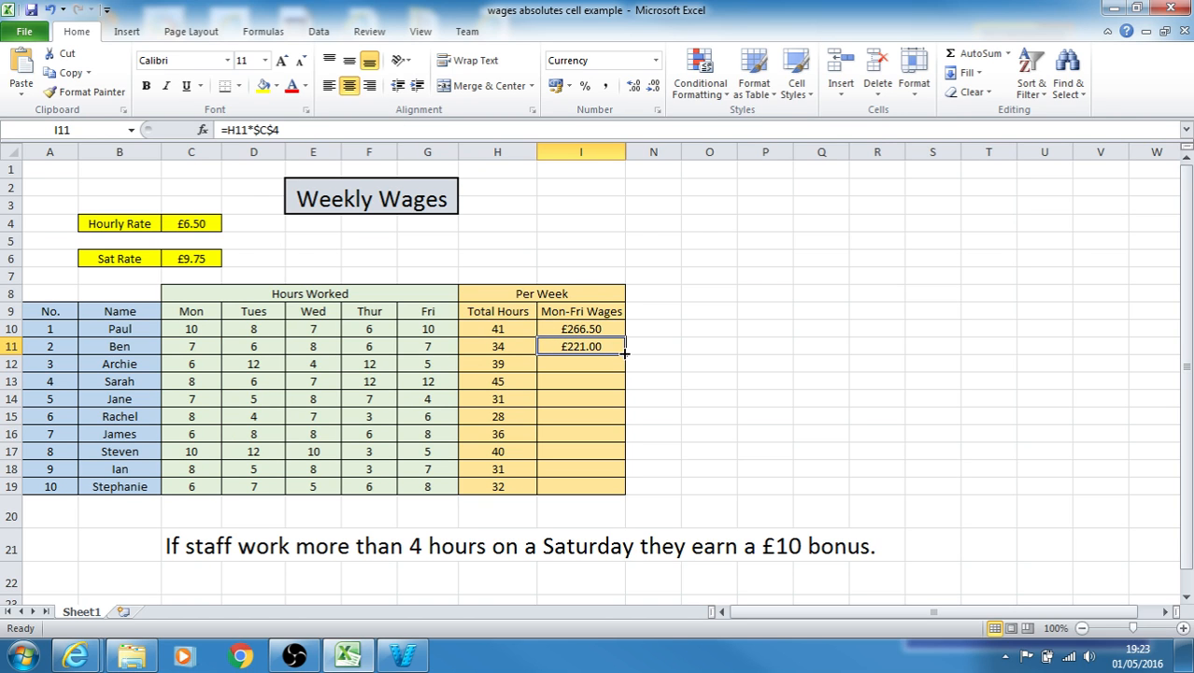
pyautogui.moveTo(623, 354); pyautogui.dragTo(628, 492)
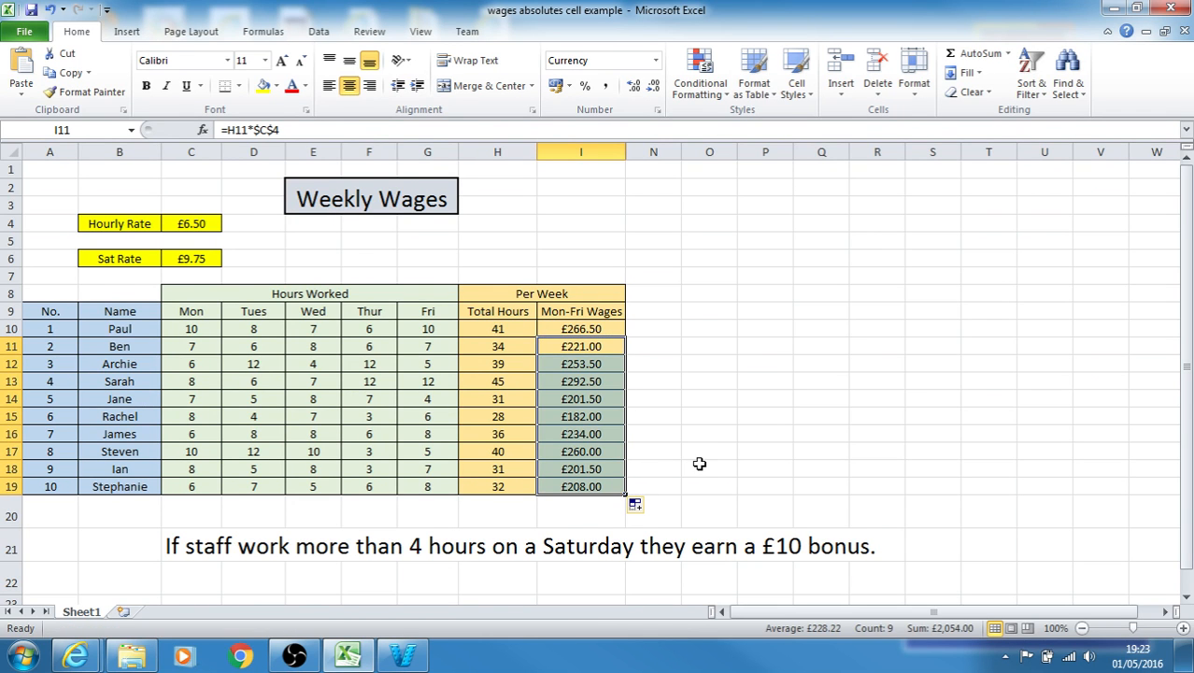
# Inspect the filled-down wage formulas in I12 and I14 to check which hours cell and rate cell each one references
pyautogui.click(581, 364)
pyautogui.doubleClick(581, 364)
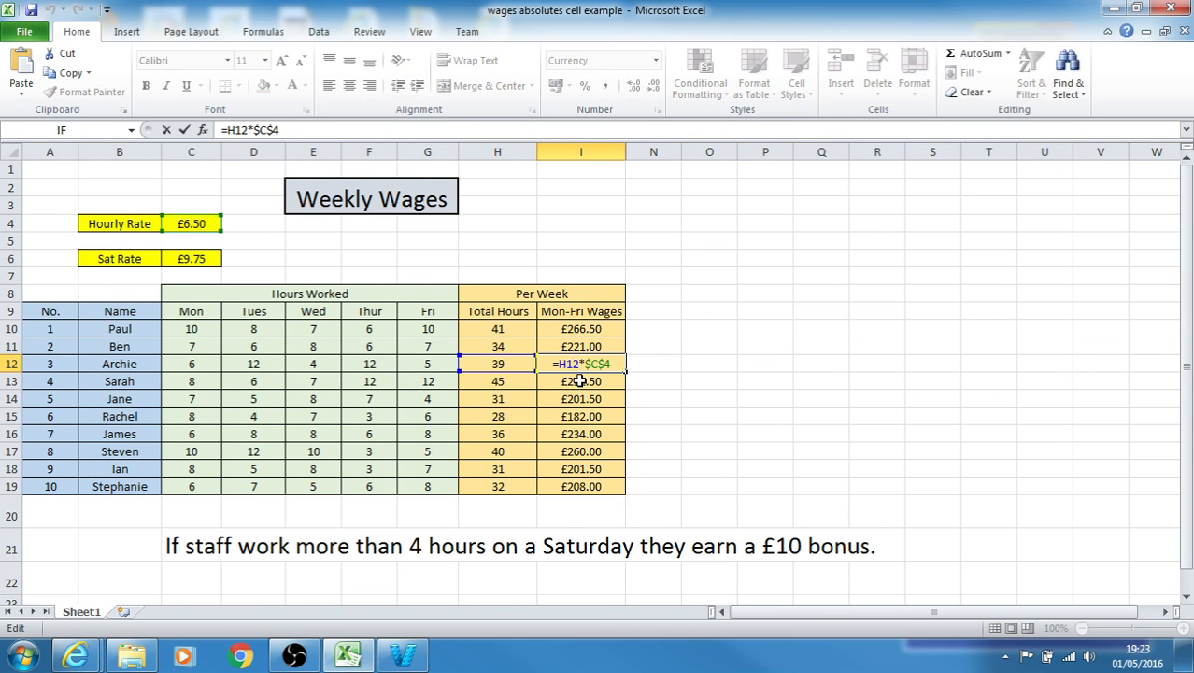
pyautogui.click(581, 383)
pyautogui.doubleClick(584, 399)
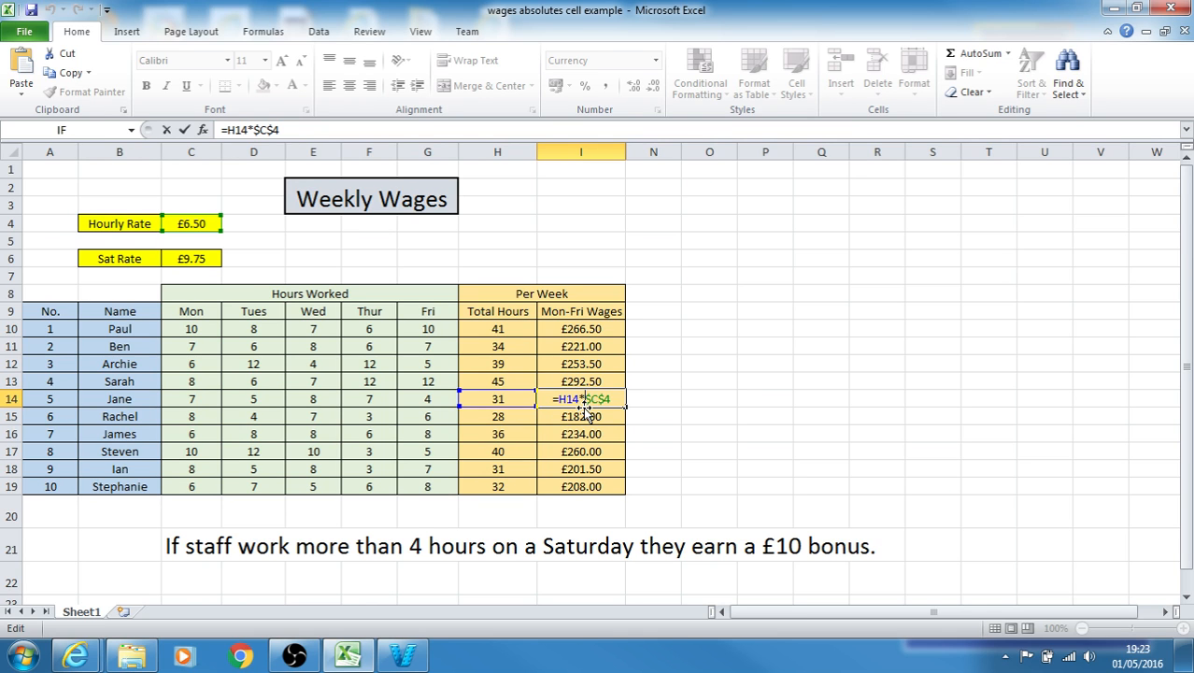
pyautogui.click(585, 416)
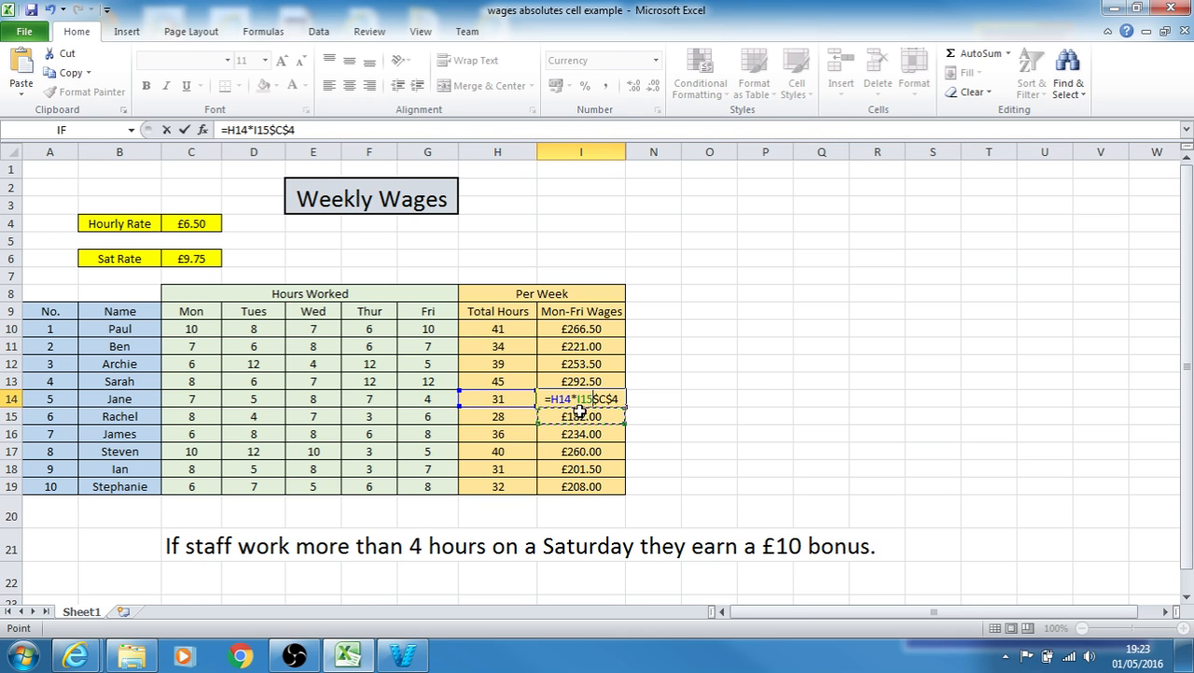
pyautogui.press('BackSpace')
pyautogui.press('BackSpace')
pyautogui.press('BackSpace')
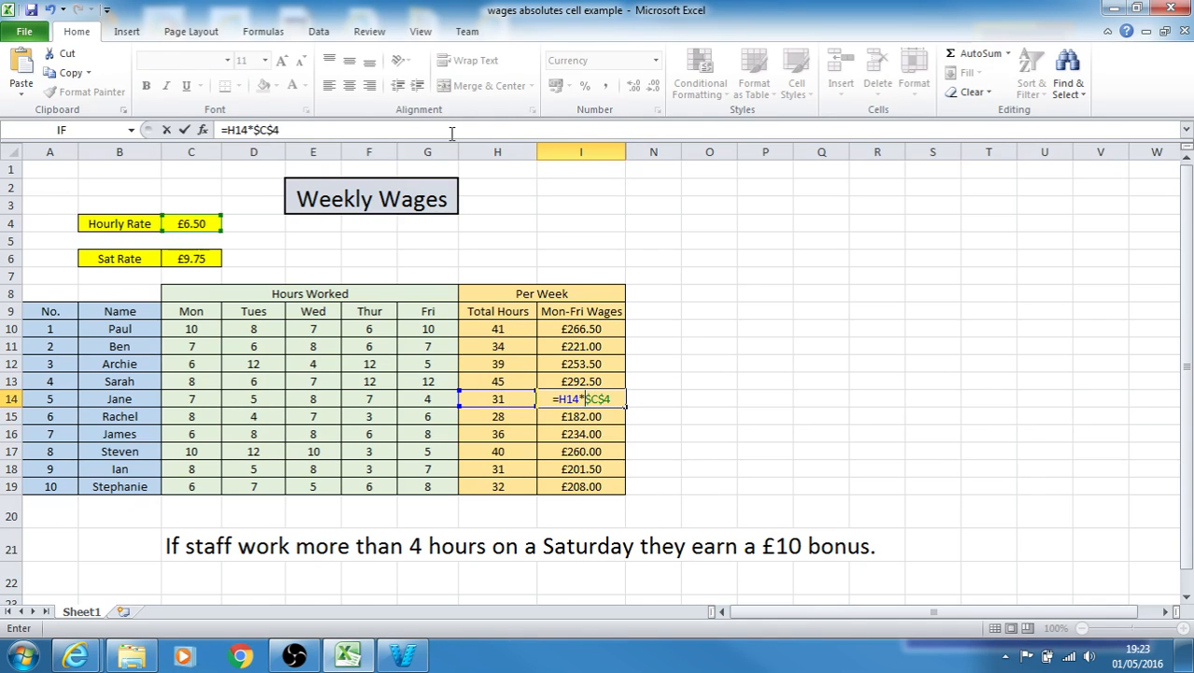
pyautogui.press('Return')
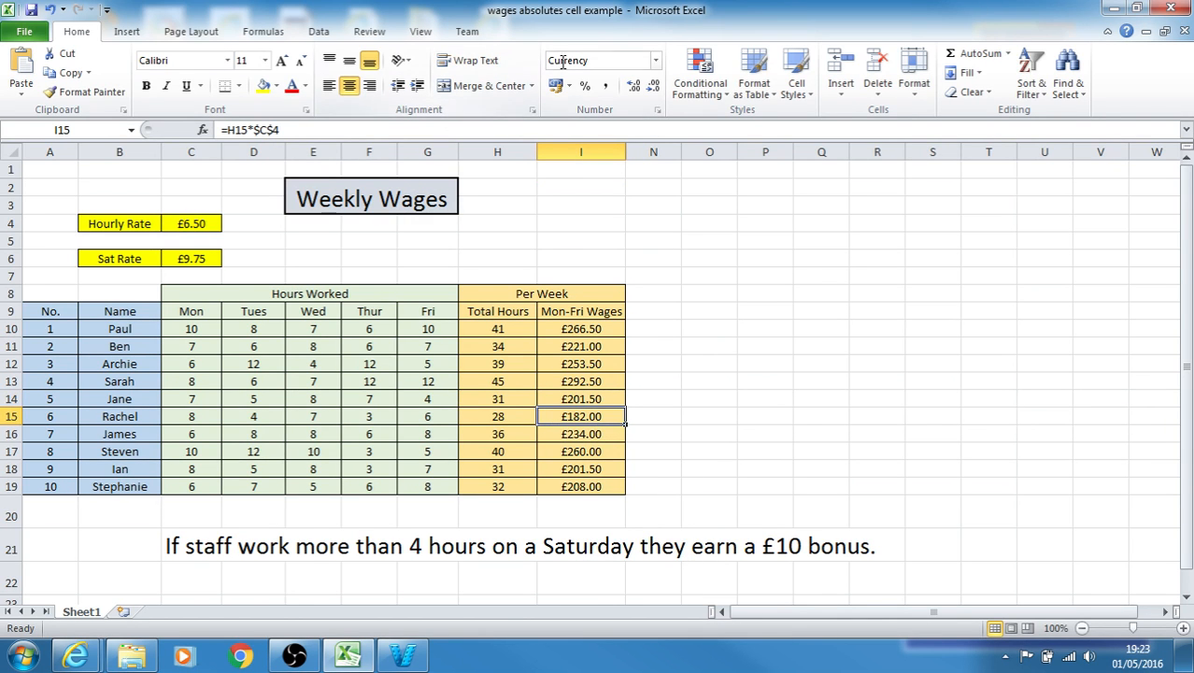
# Inspect the wage formulas in I16 and I17 to check that they multiply each row's total hours by the hourly rate cell
pyautogui.doubleClick(590, 437)
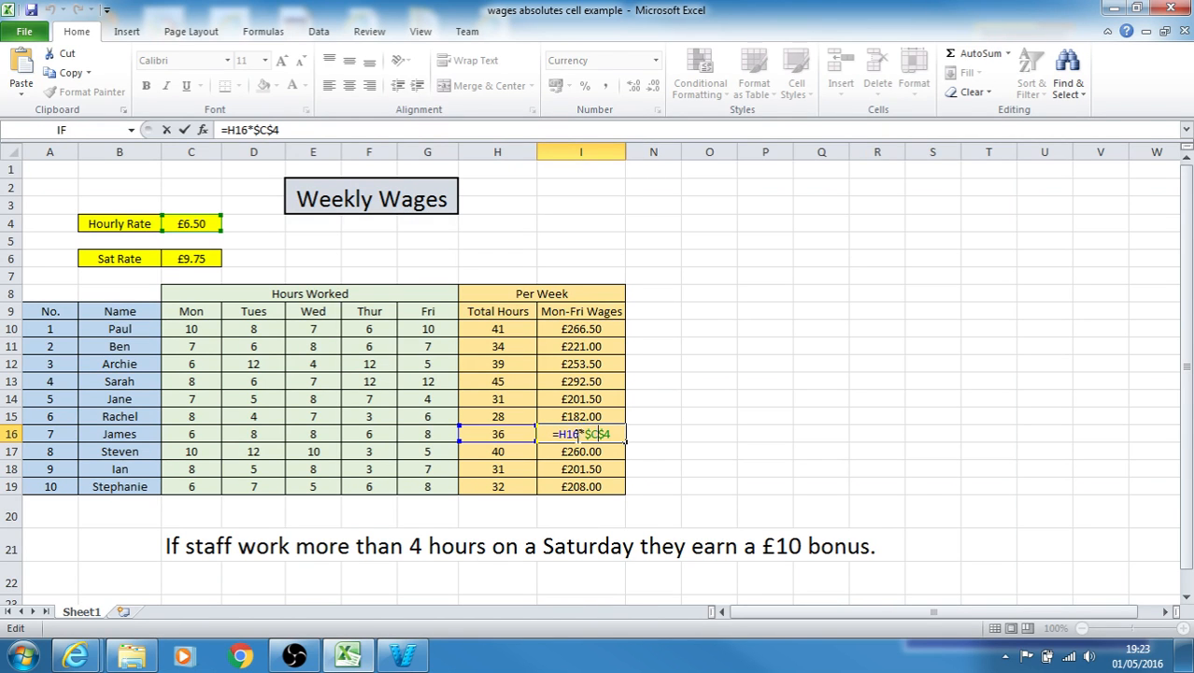
pyautogui.doubleClick(584, 452)
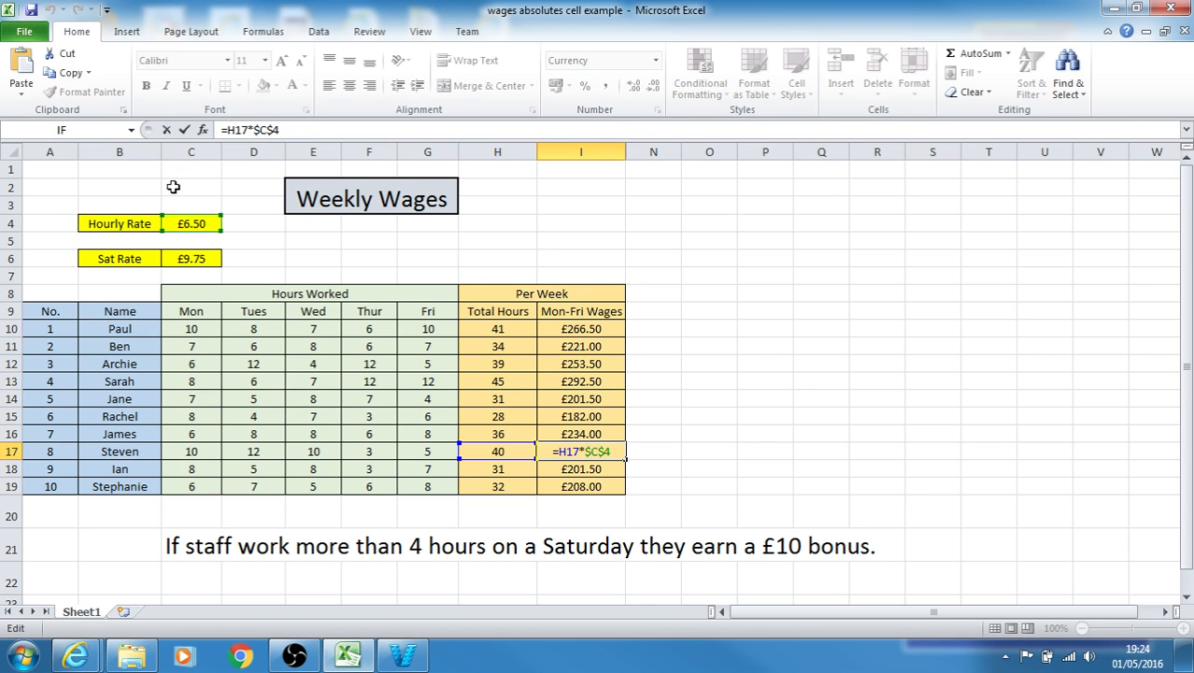
pyautogui.press('Return')
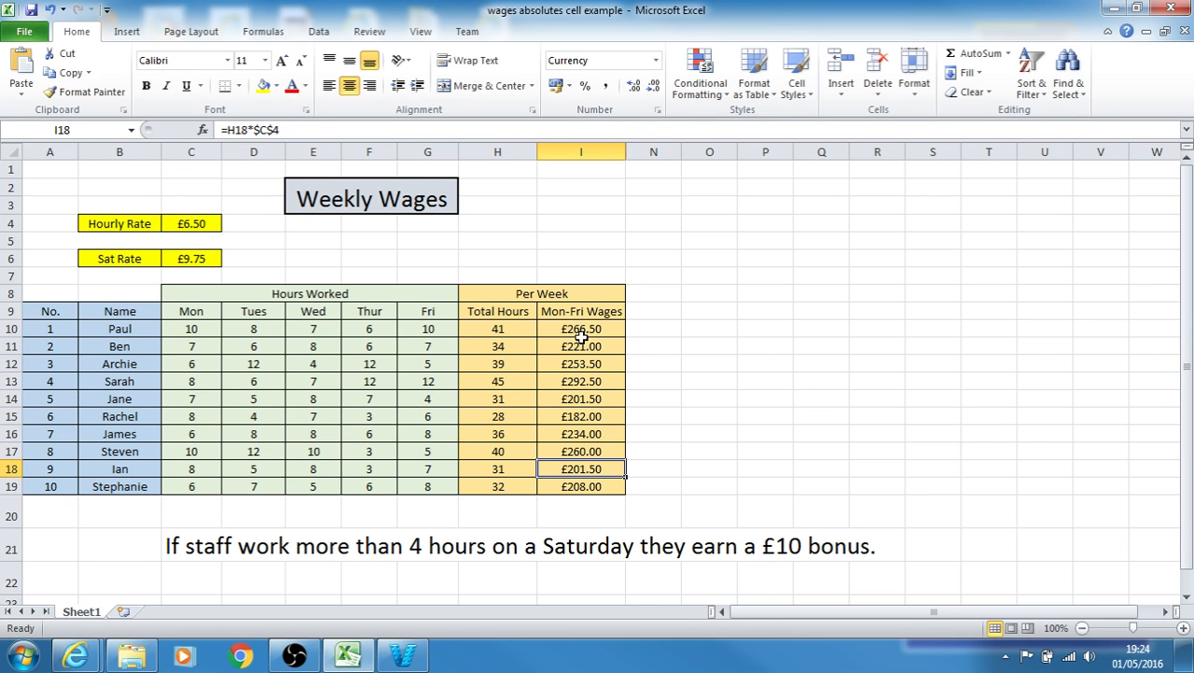
# Review the Mon-Fri wages in I10:I19 and compare the absolute reference in I10's formula with the hourly rate in C4
pyautogui.moveTo(583, 331); pyautogui.dragTo(593, 487)
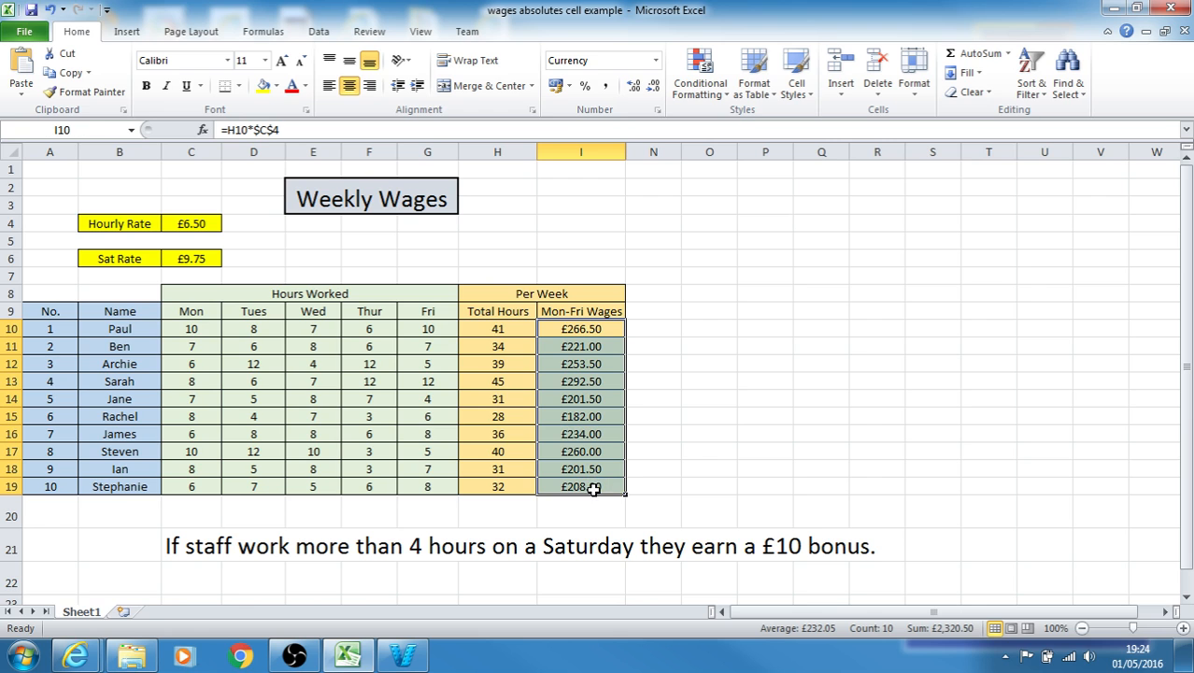
pyautogui.click(565, 327)
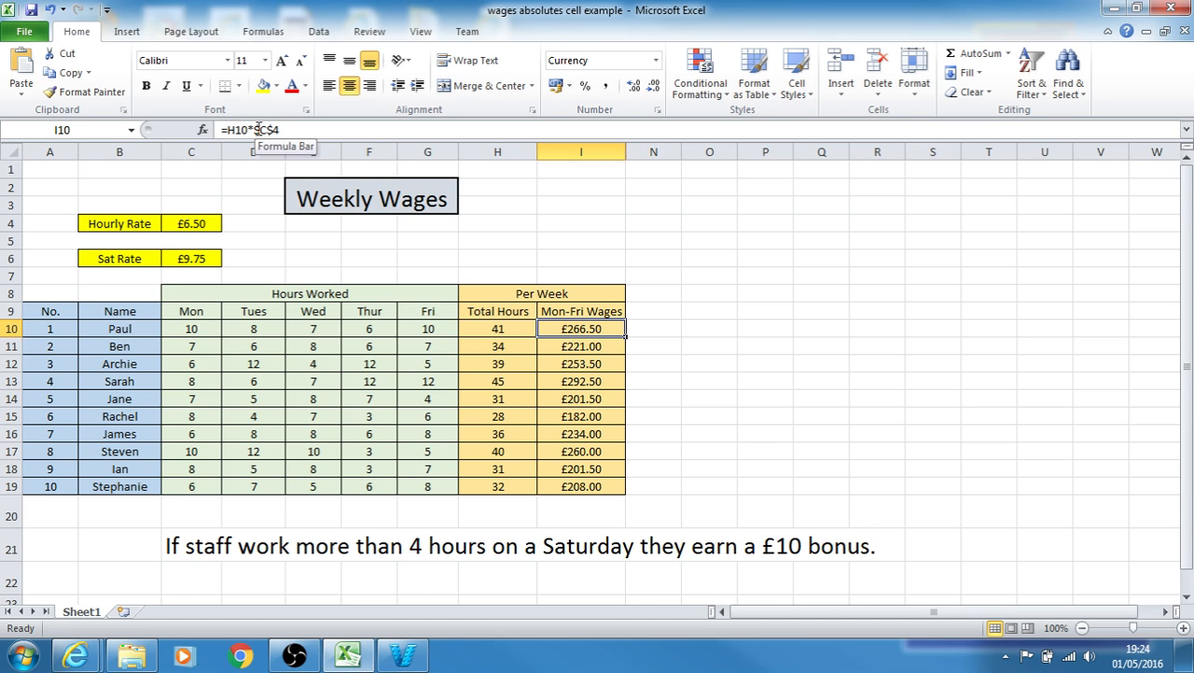
pyautogui.click(205, 224)
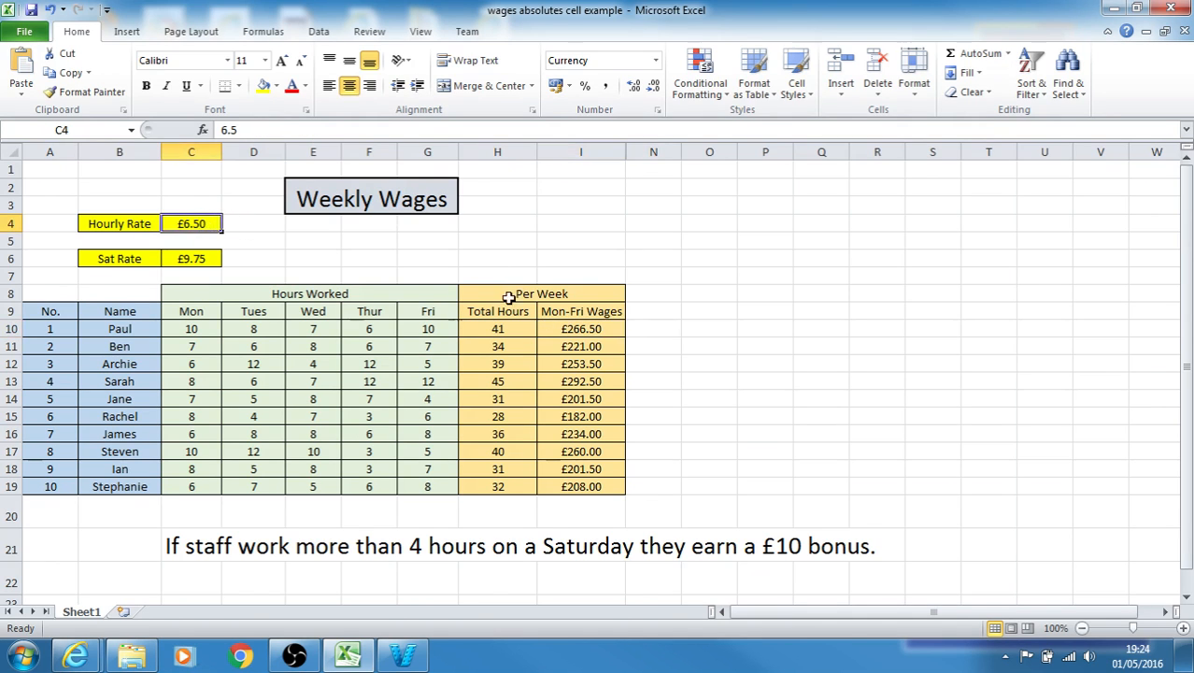
pyautogui.click(590, 150)
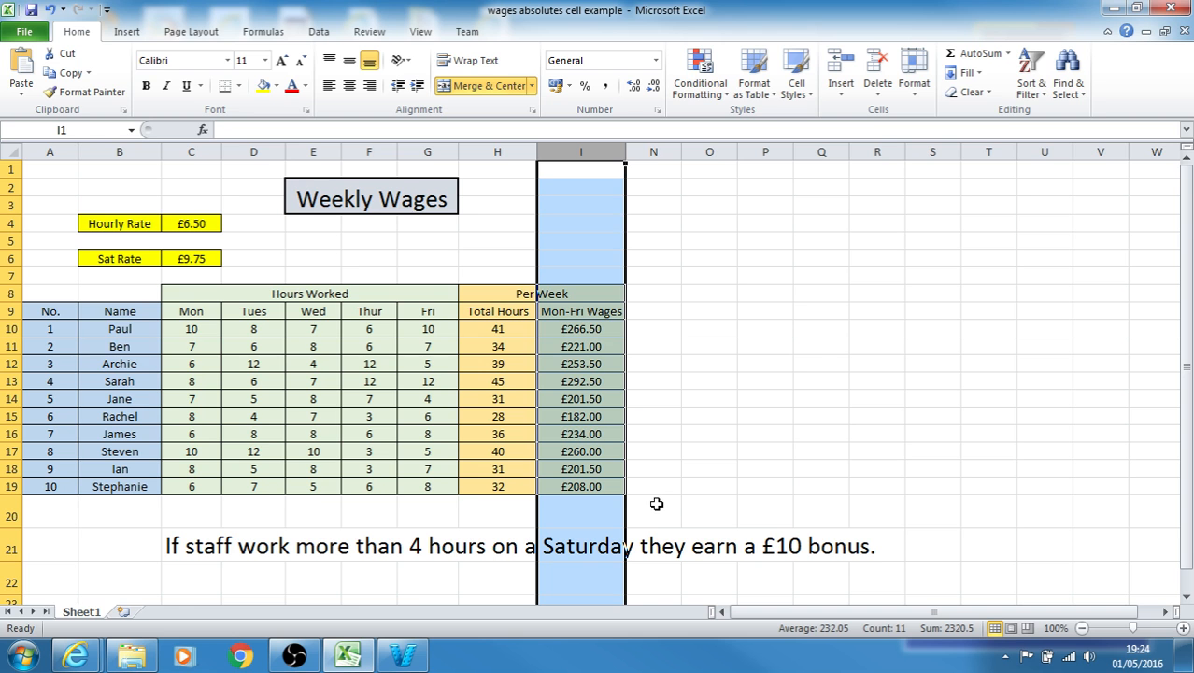
pyautogui.click(294, 654)
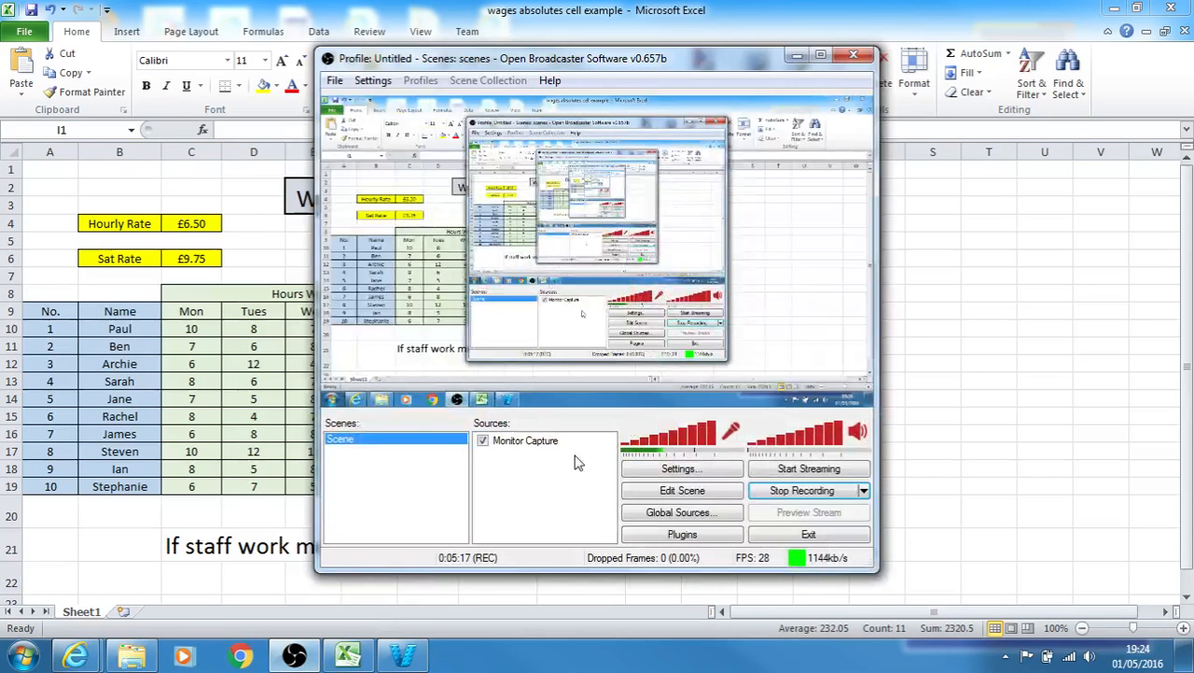